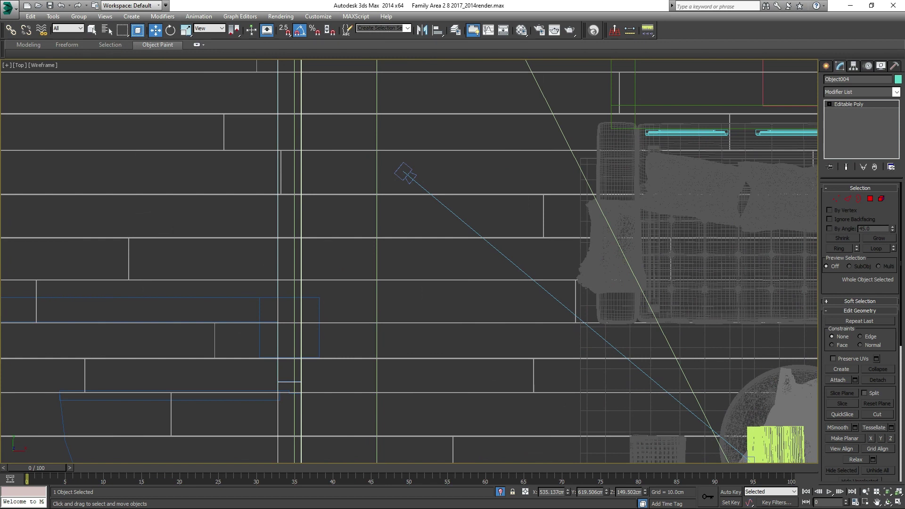
- Select the V-Ray physical camera in the Top view and set its white balance to Neutral
left_click(404, 173)
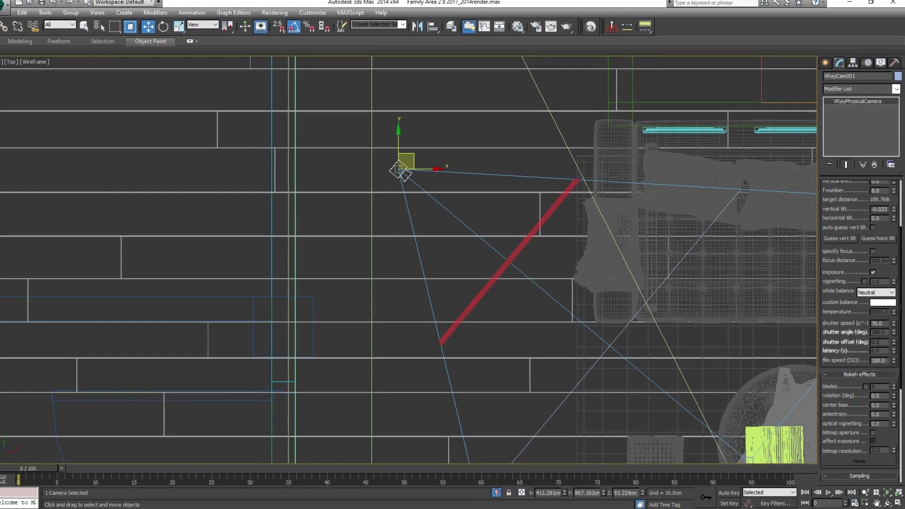
left_click(875, 290)
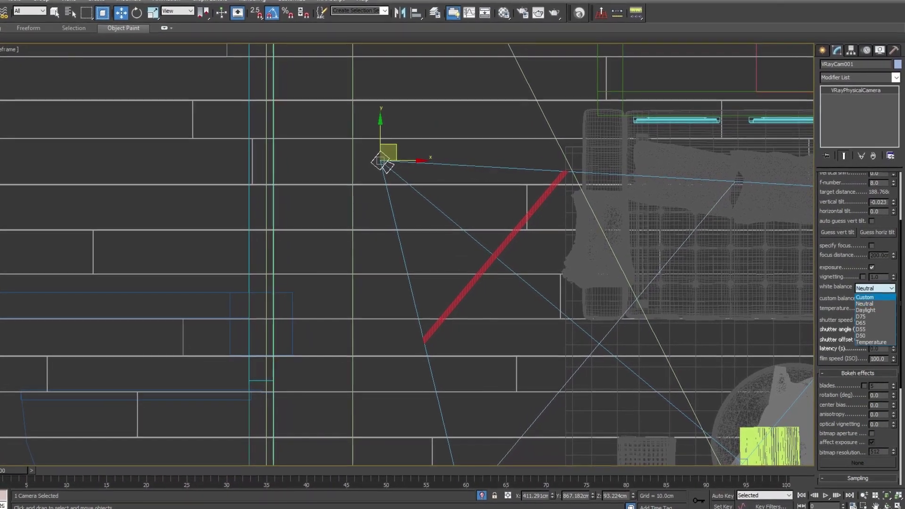
left_click(864, 302)
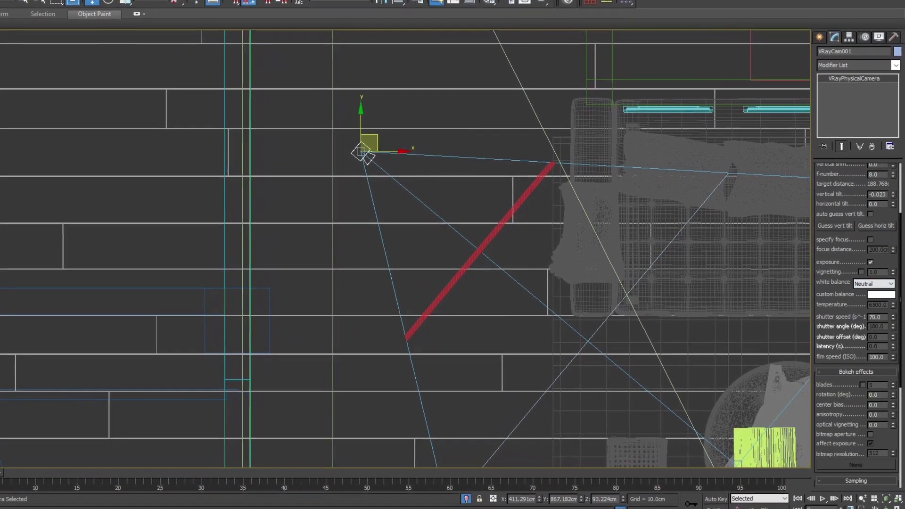
scroll(855, 301, "down", 2)
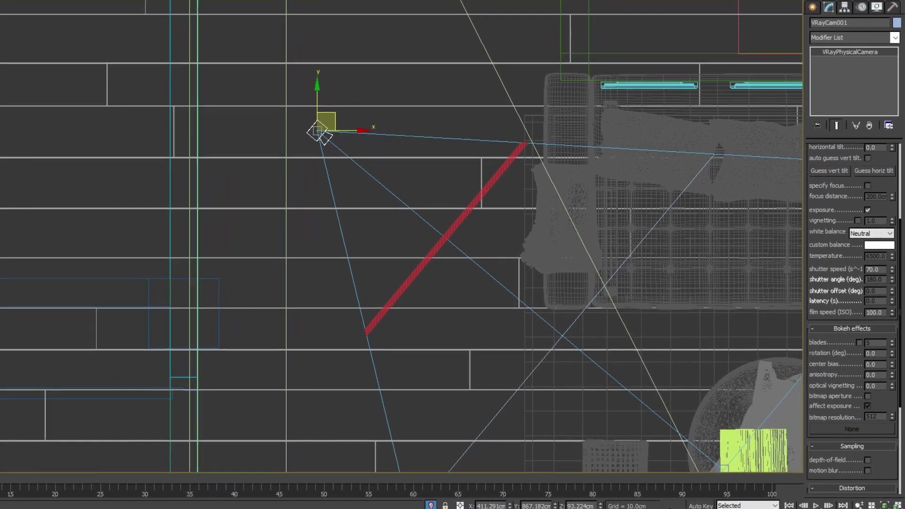
- Try a camera shutter speed of 200, restore it to 70, and check the film speed (ISO)
double_click(873, 272)
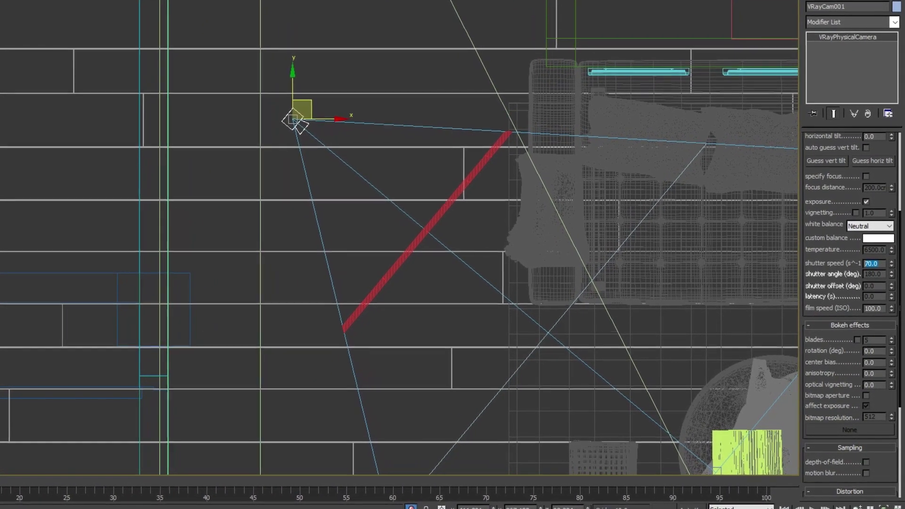
type("200")
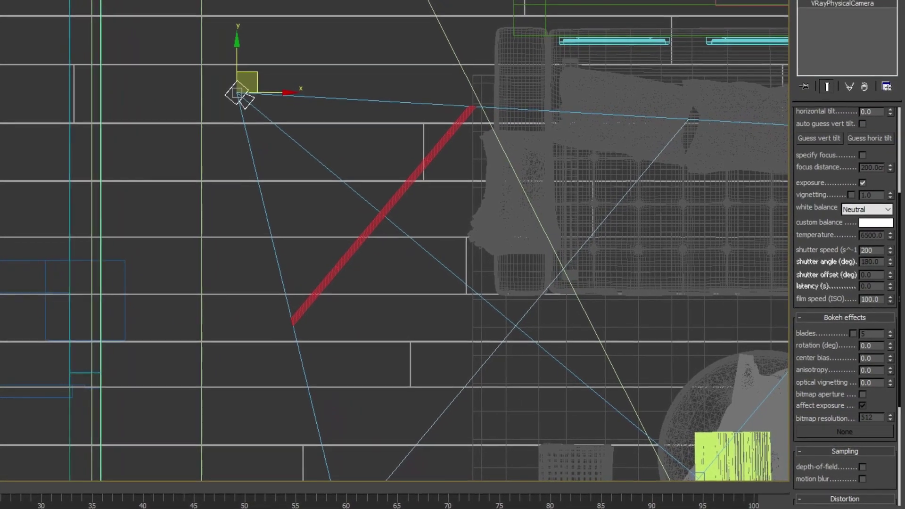
key("BackSpace")
key("BackSpace")
key("BackSpace")
type("70")
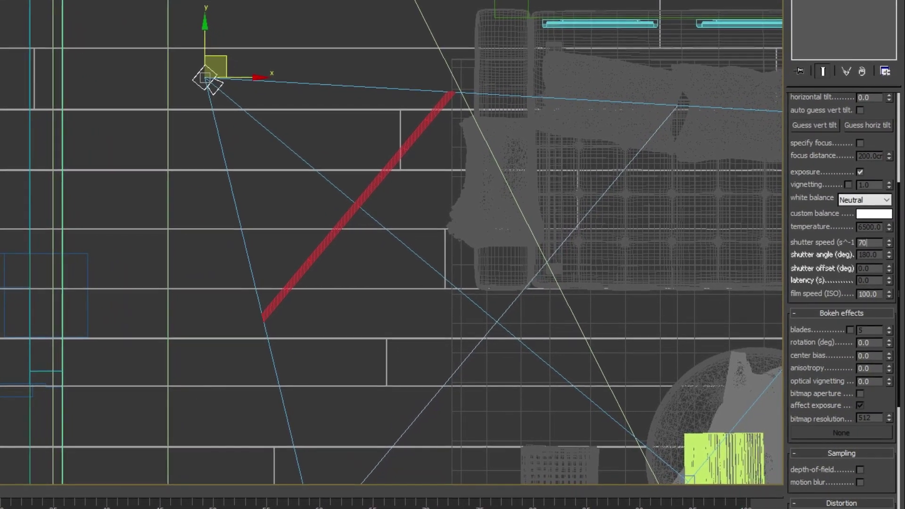
key("Return")
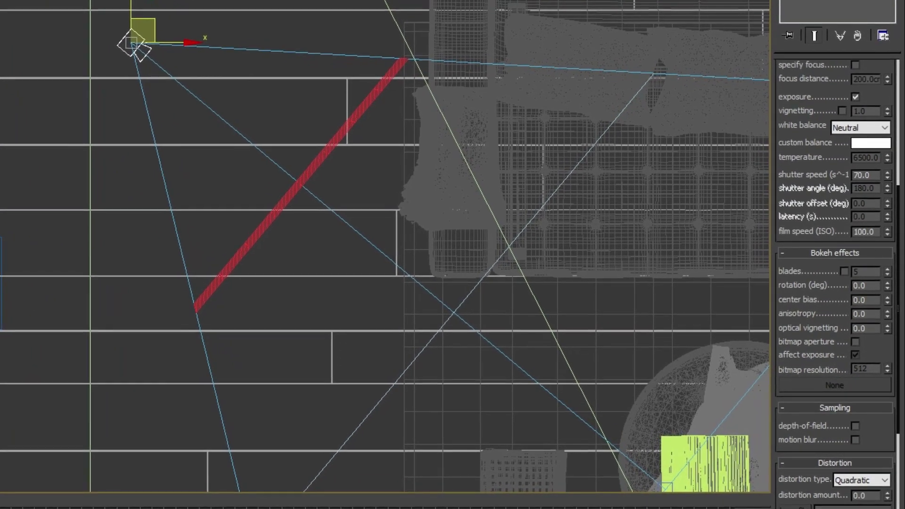
double_click(865, 236)
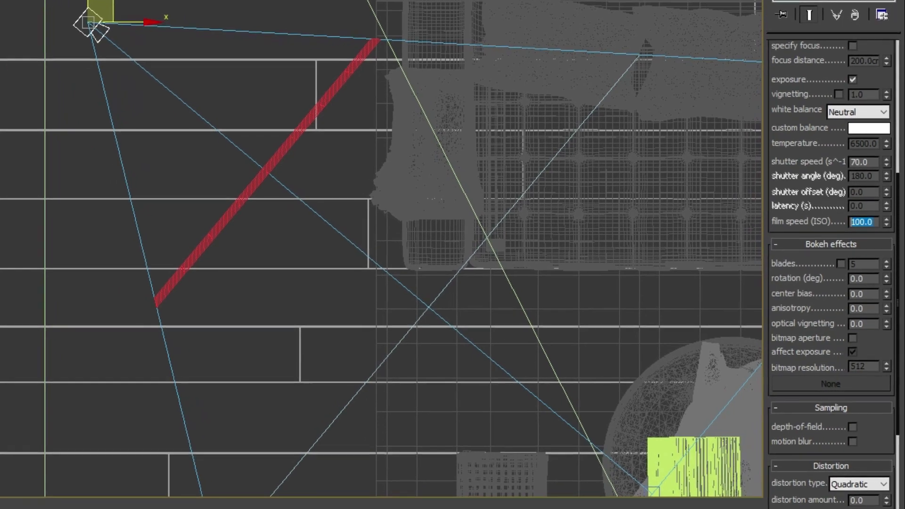
key("Return")
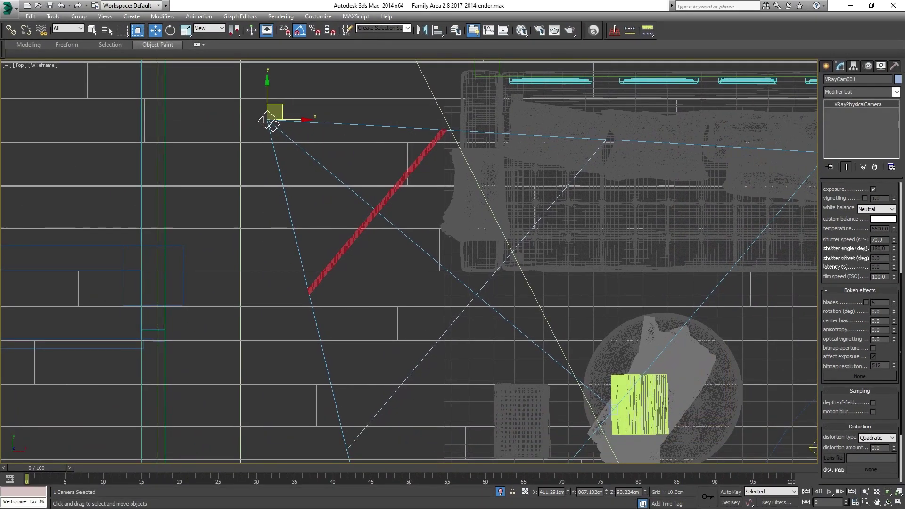
- Select the V-Ray sun outside the house and review its intensity multiplier, size multiplier and shadow subdivisions
key("alt+w")
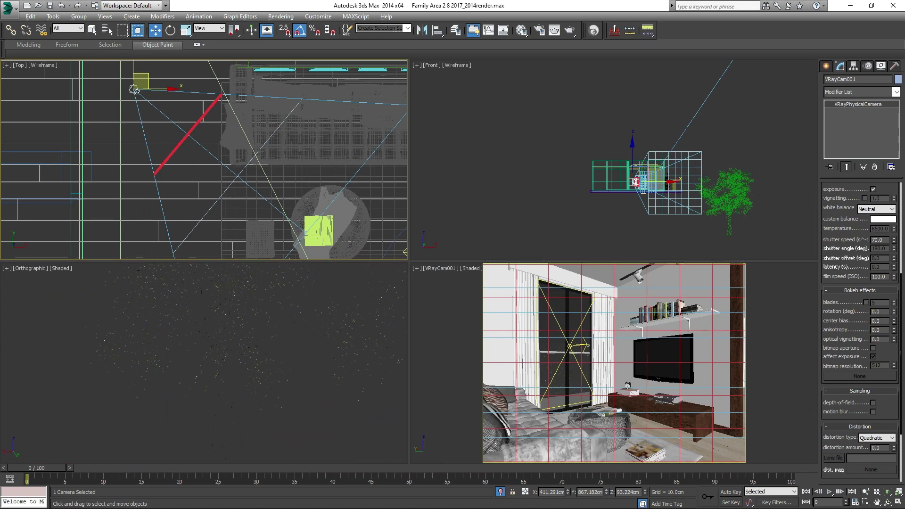
key("alt+w")
scroll(351, 177, "down", 10)
middle_click_drag(351, 177, 246, 151)
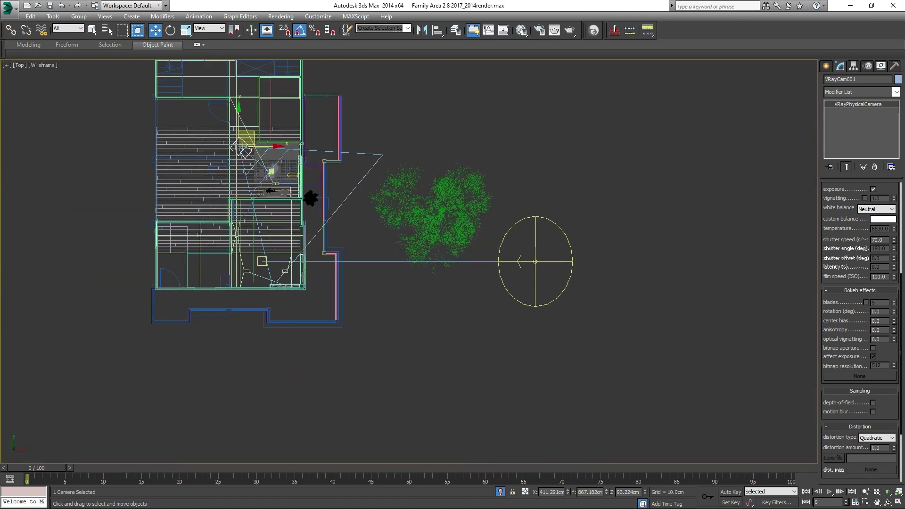
left_click(535, 261)
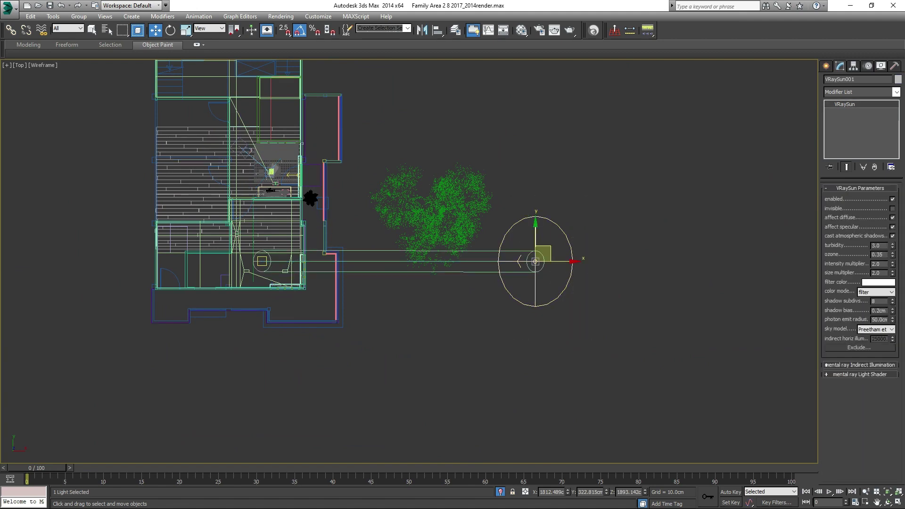
left_click(881, 264)
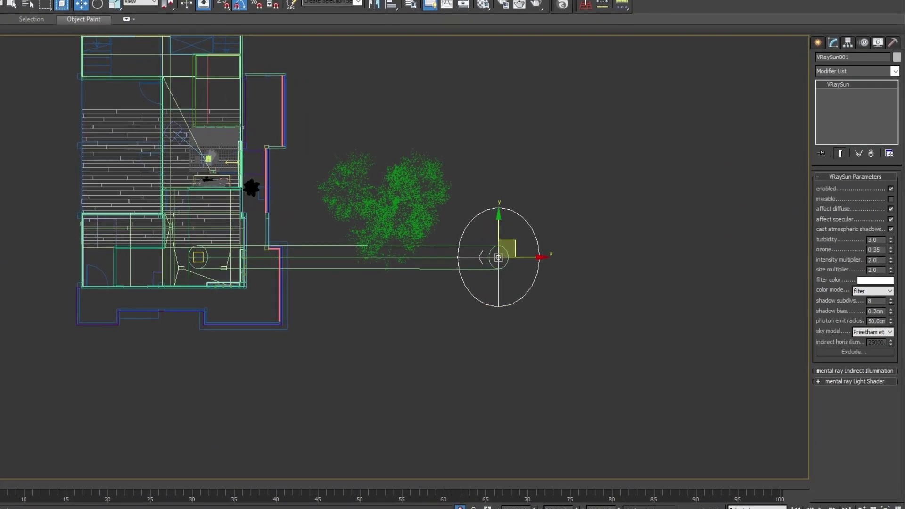
left_click_drag(879, 260, 866, 260)
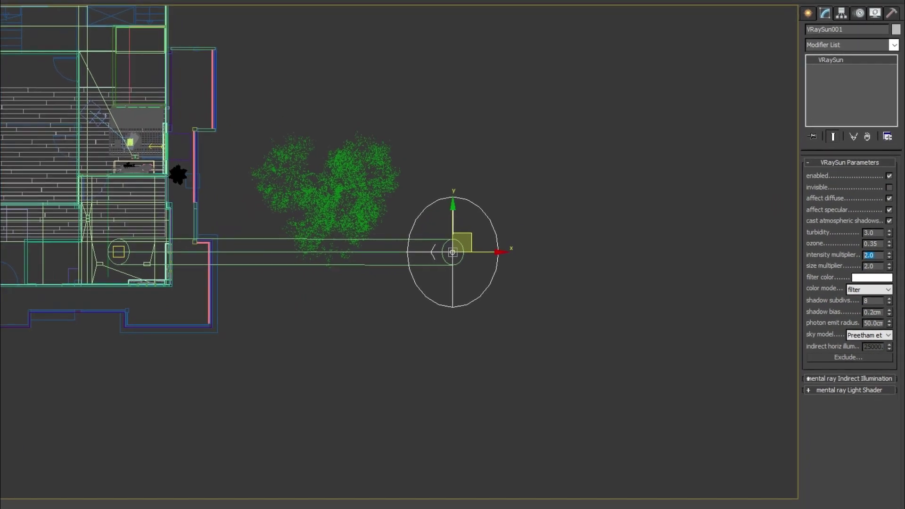
key("Tab")
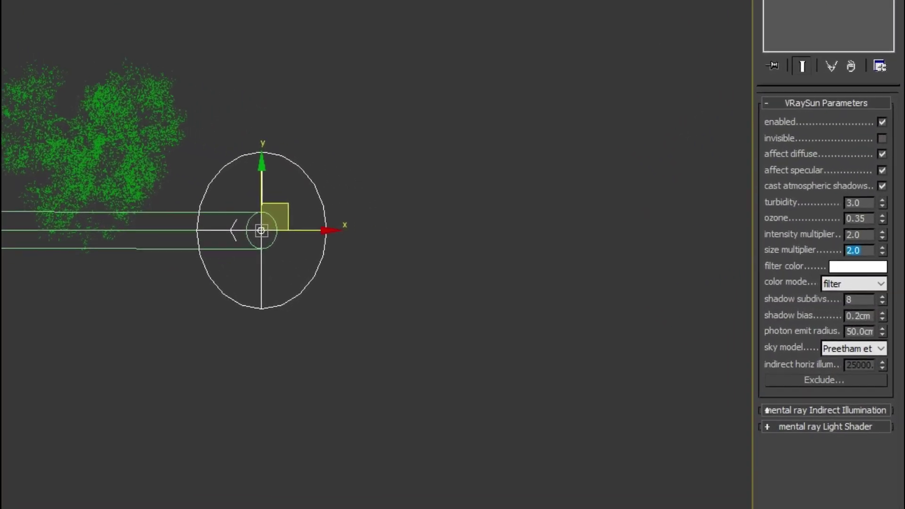
key("Tab")
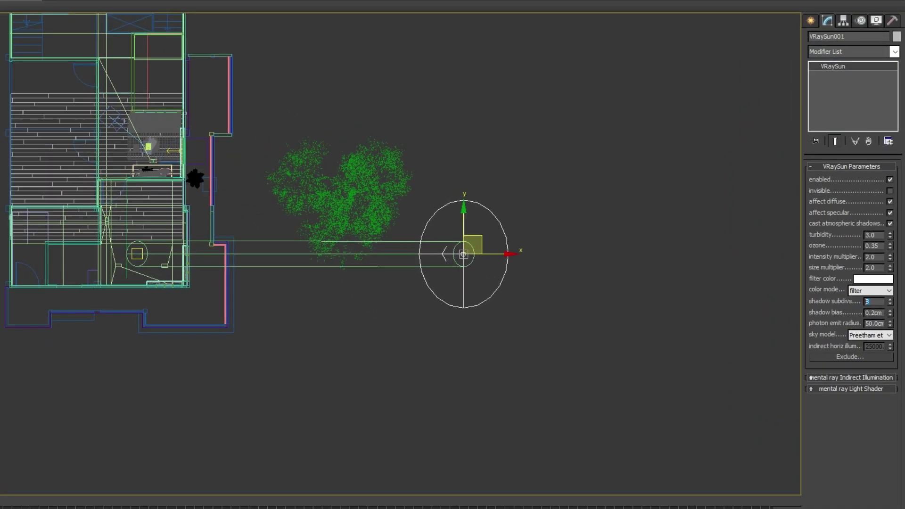
middle_click_drag(339, 292, 529, 368)
key("F10")
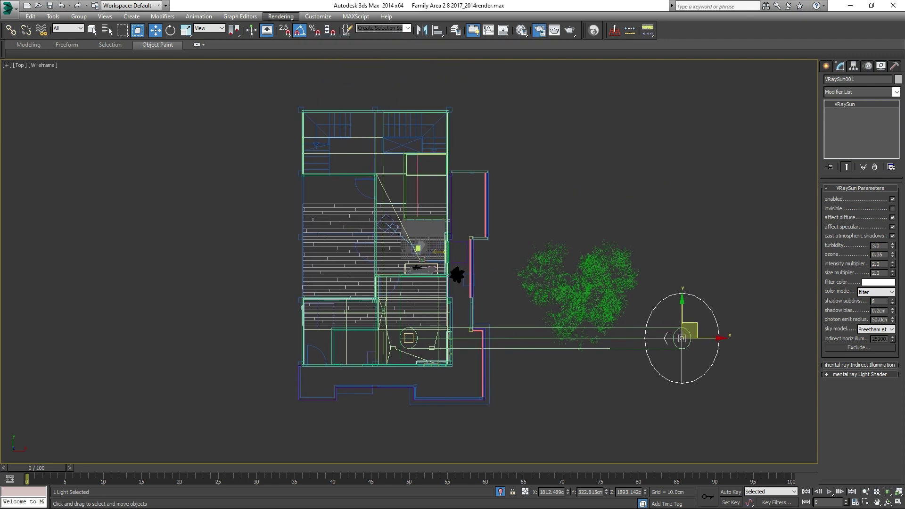
left_click_drag(560, 69, 571, 72)
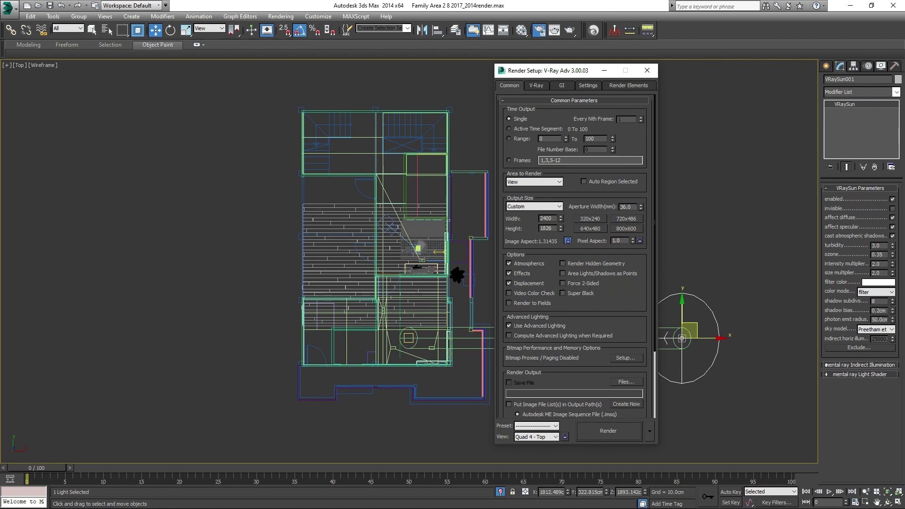
key("F10")
- Open the Environment and Effects settings and clear the background's DefaultVRaySky environment map
left_click(281, 17)
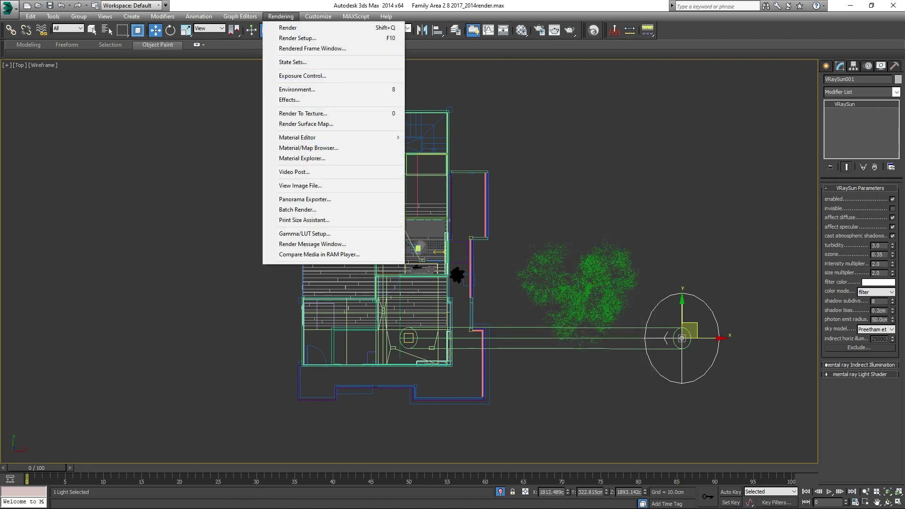
key("8")
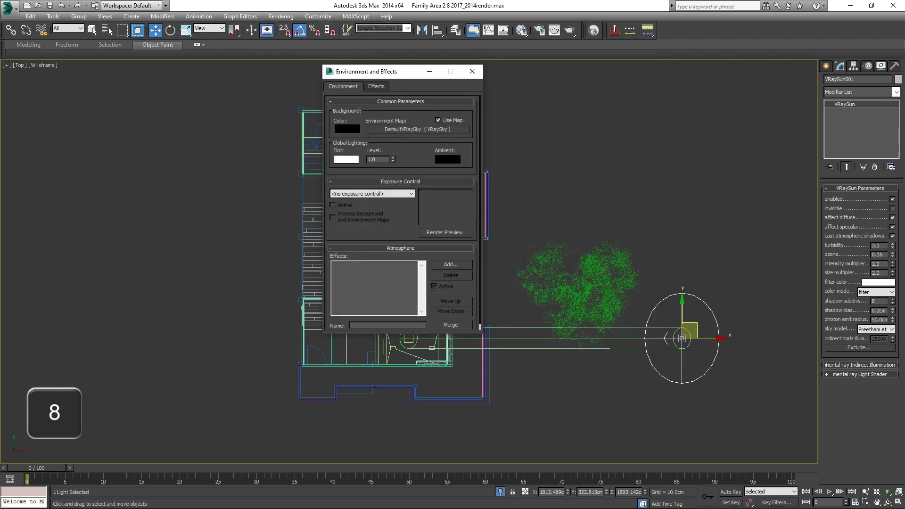
left_click_drag(408, 74, 599, 86)
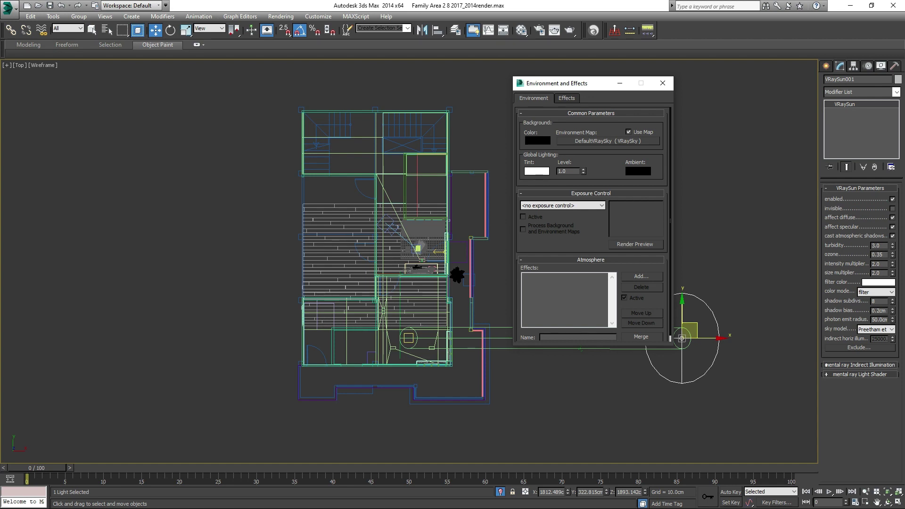
right_click(598, 141)
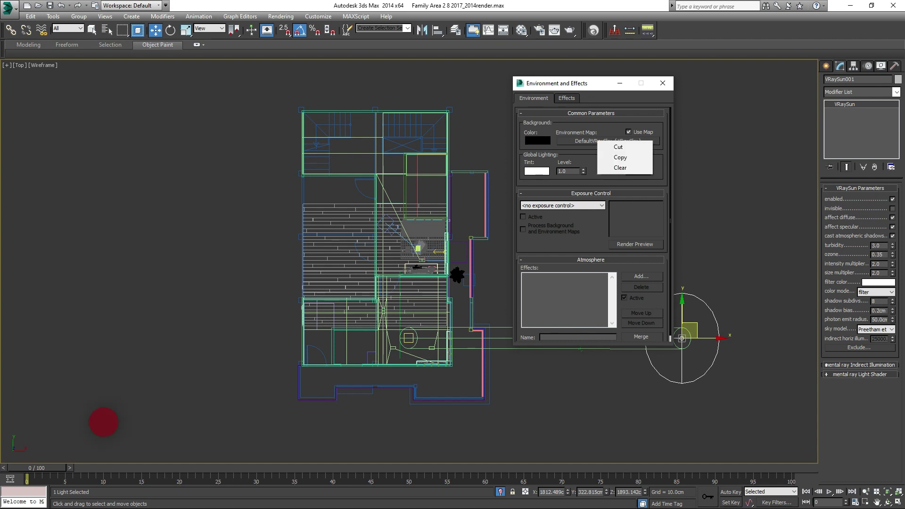
left_click(612, 168)
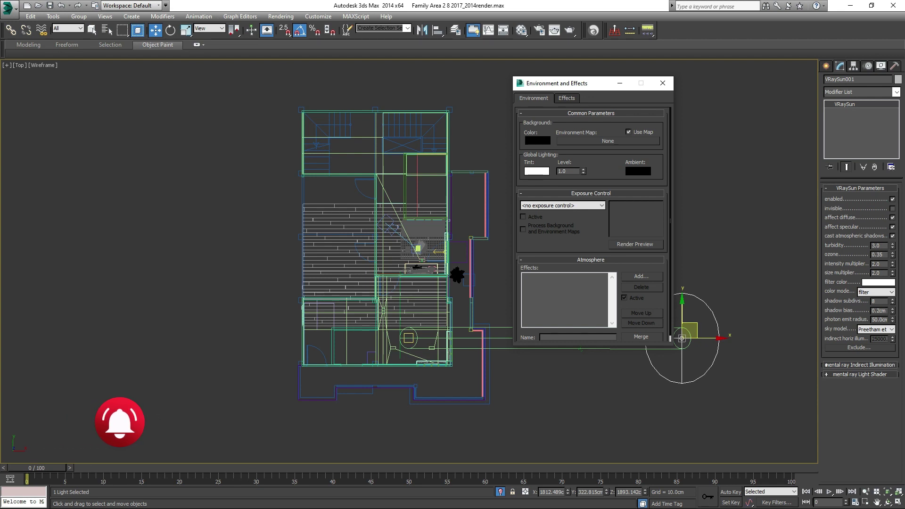
- Assign a VRaySky map as the background environment map and close the environment settings
left_click(607, 141)
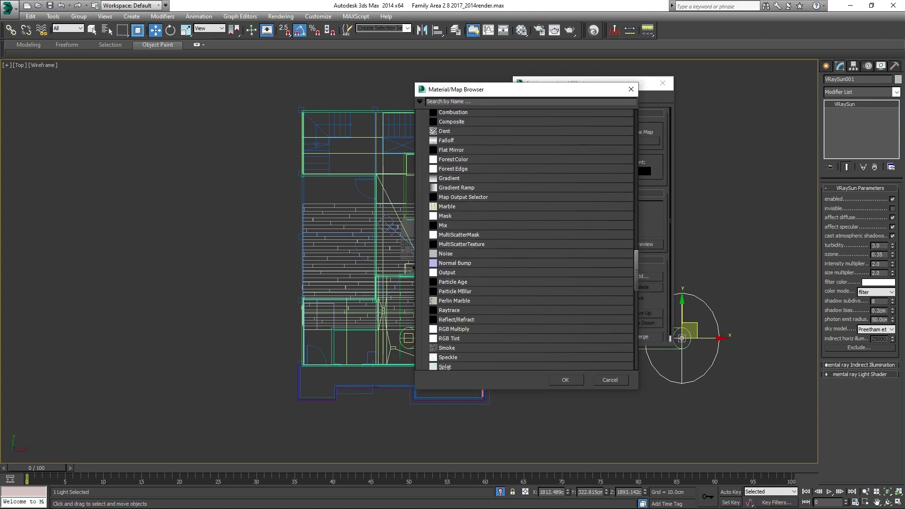
scroll(527, 240, "down", 13)
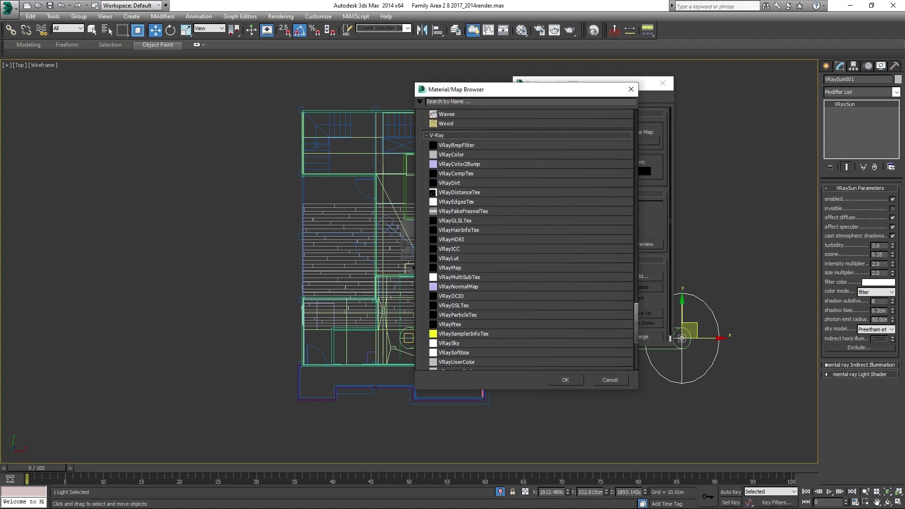
scroll(527, 241, "down", 1)
double_click(457, 336)
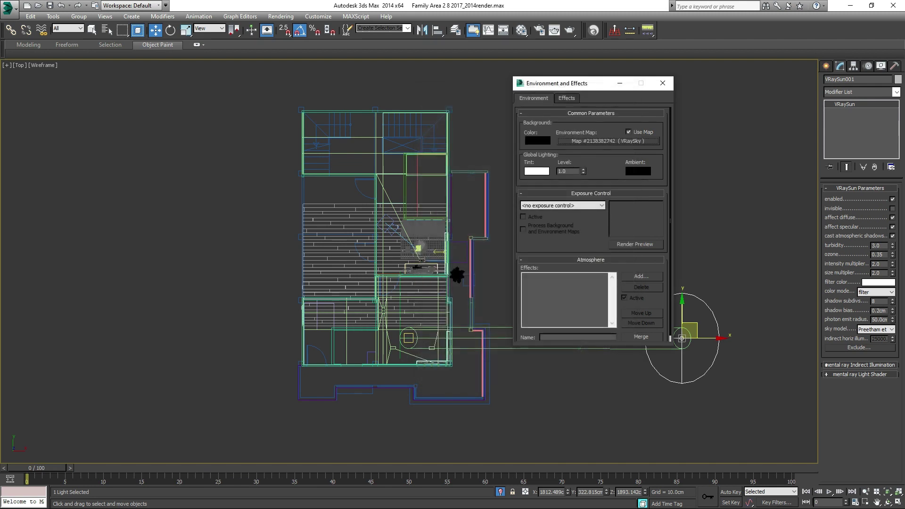
left_click_drag(605, 84, 607, 70)
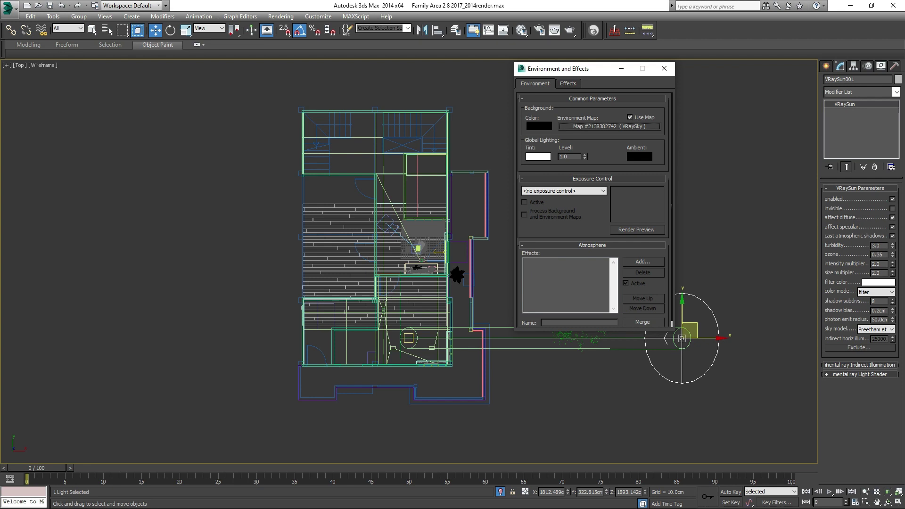
left_click_drag(599, 72, 589, 83)
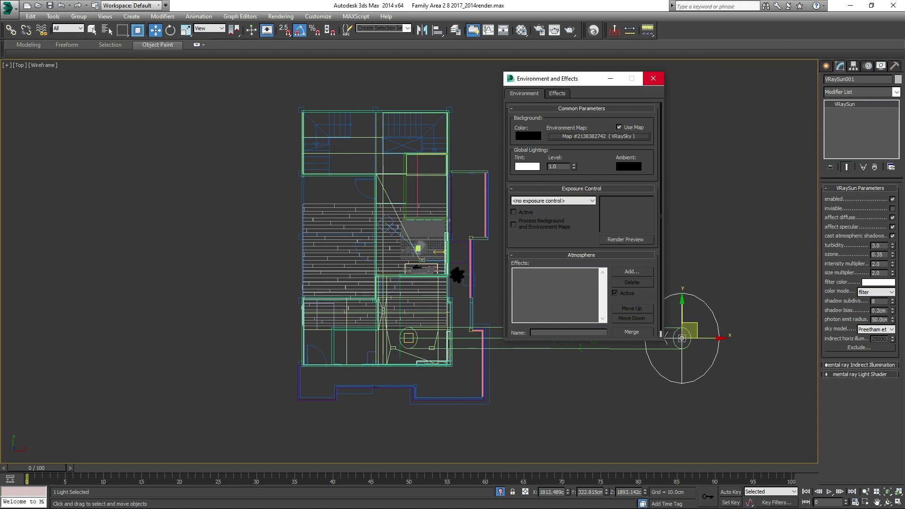
left_click(653, 78)
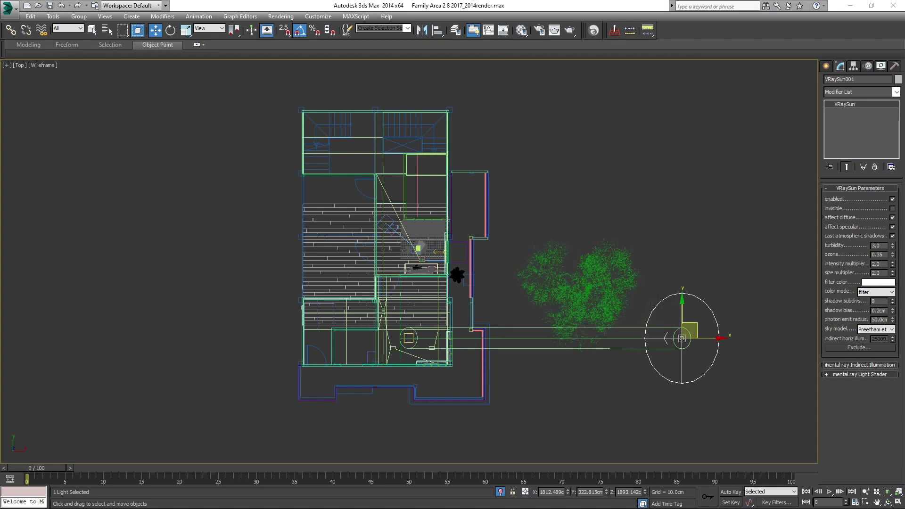
- Show the VRayCam001 view full size, select the plane light at the balcony door and review its general, intensity, size and option parameters
middle_click_drag(566, 302, 566, 289)
key("alt+w")
right_click(585, 340)
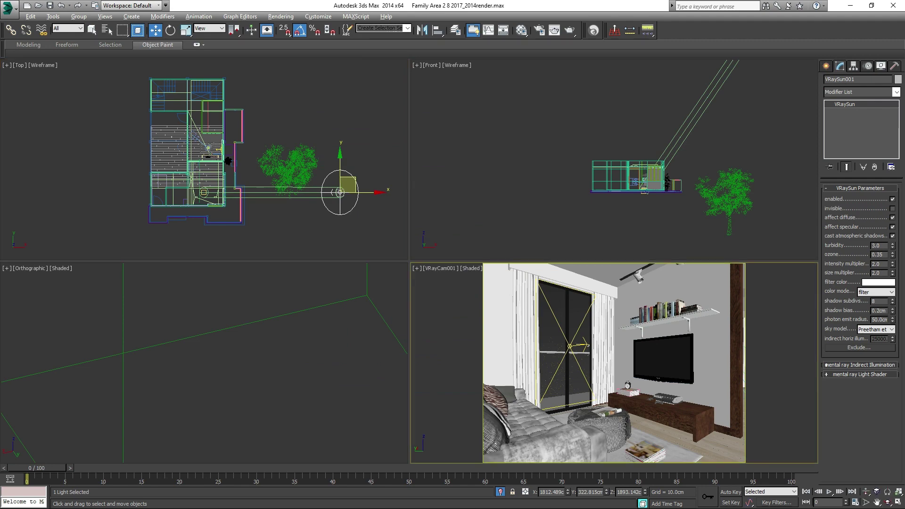
key("alt+w")
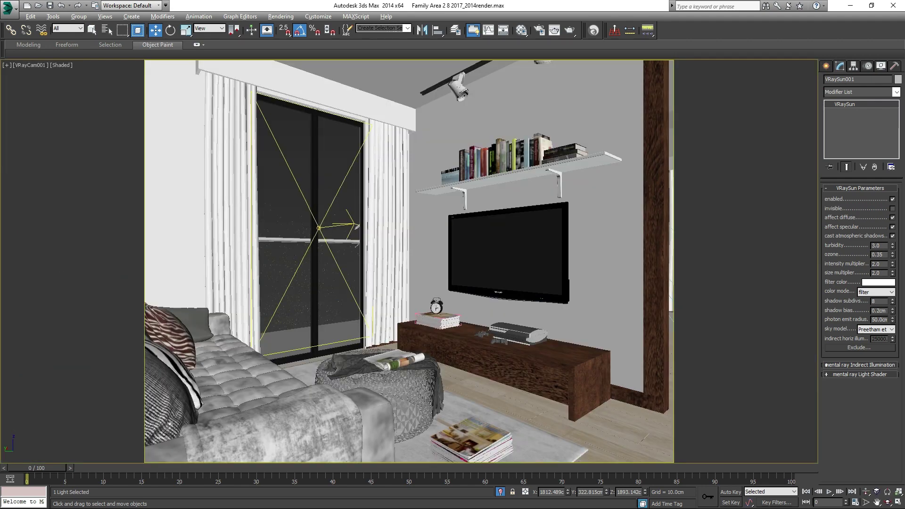
left_click(343, 165)
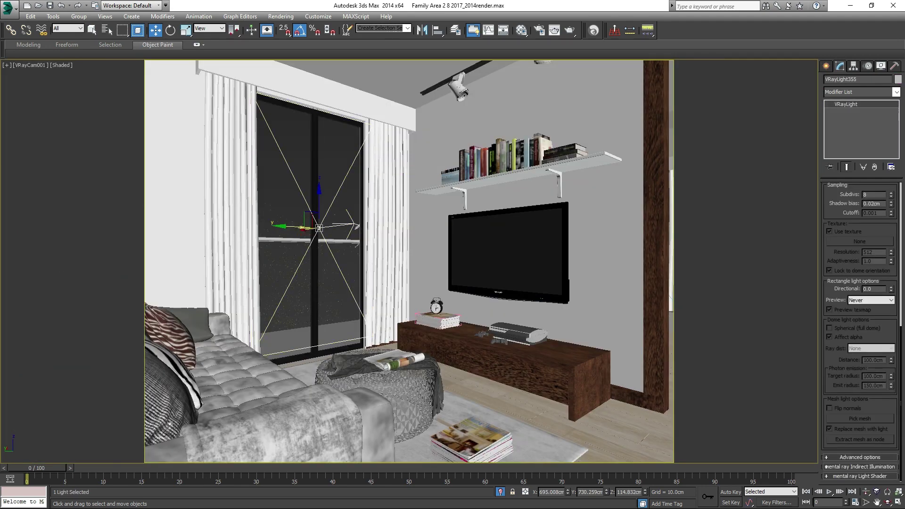
scroll(860, 330, "up", 5)
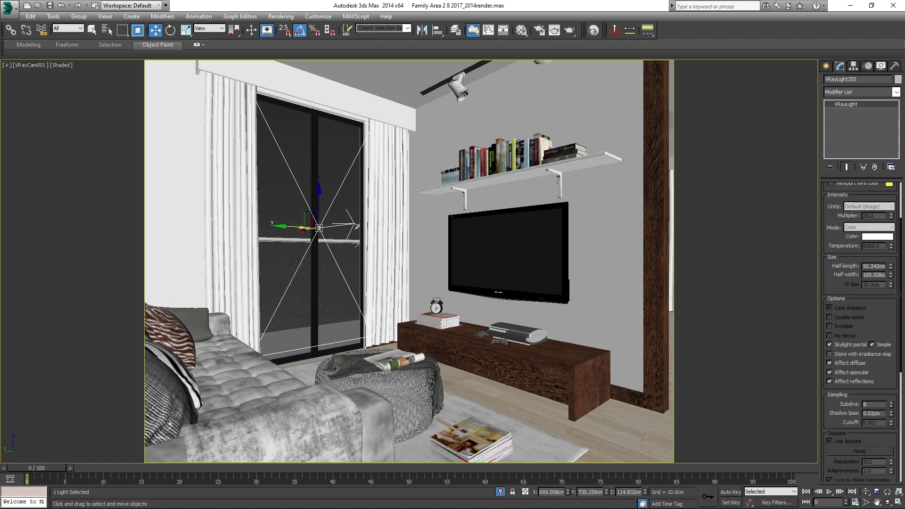
scroll(860, 330, "up", 3)
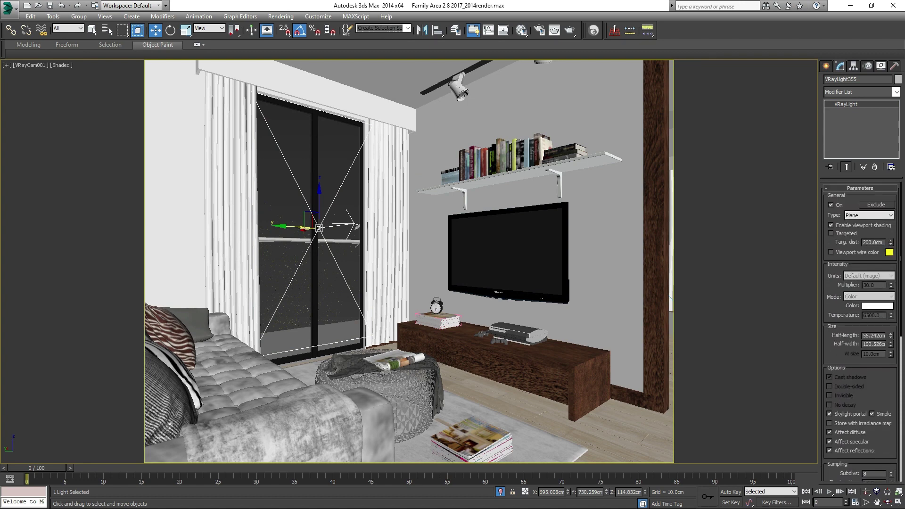
- Review the balcony door light's remaining options, sampling, texture and rectangle light parameters
scroll(860, 329, "down", 2)
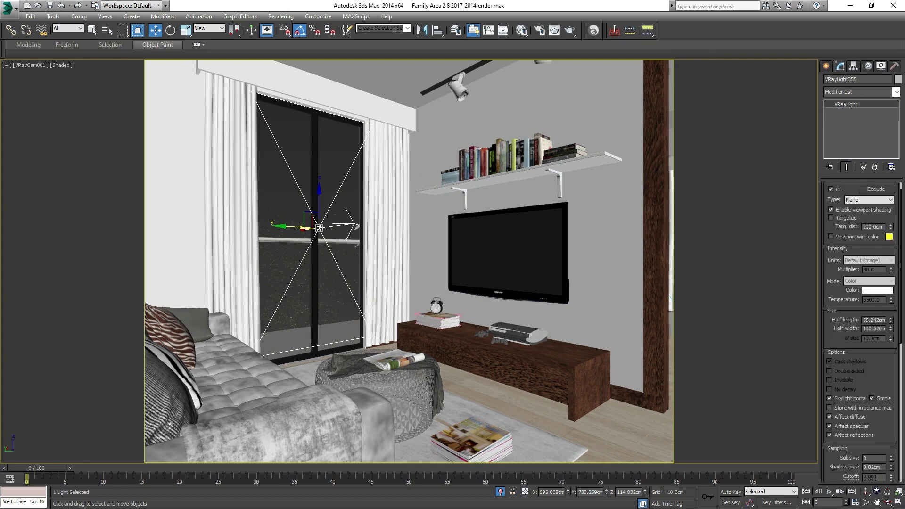
scroll(860, 330, "up", 1)
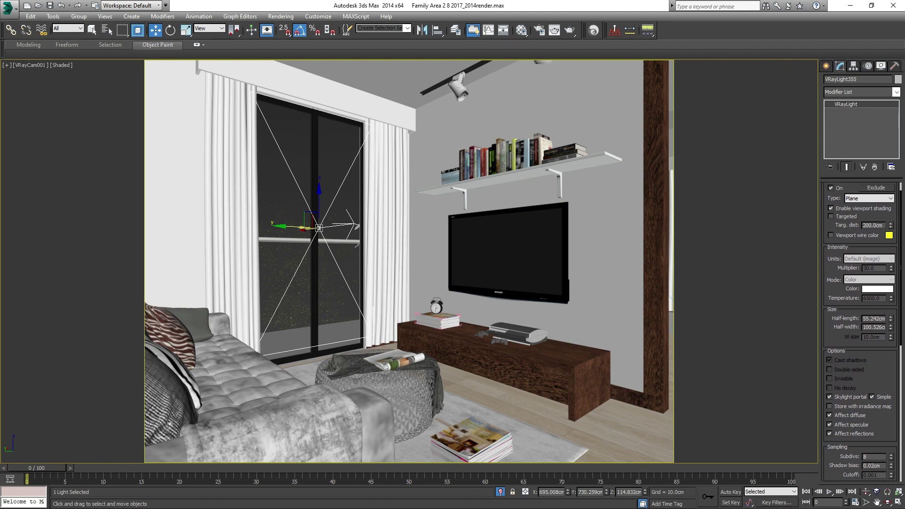
scroll(860, 330, "down", 6)
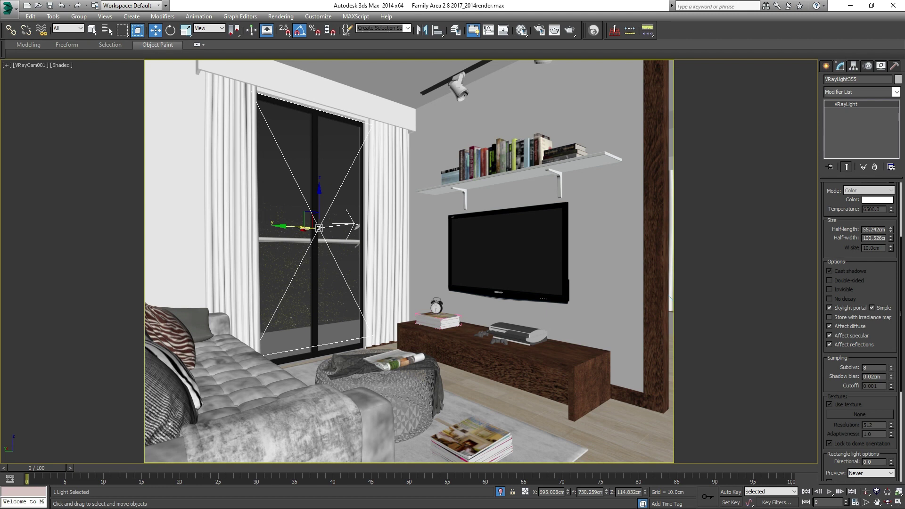
scroll(860, 329, "down", 5)
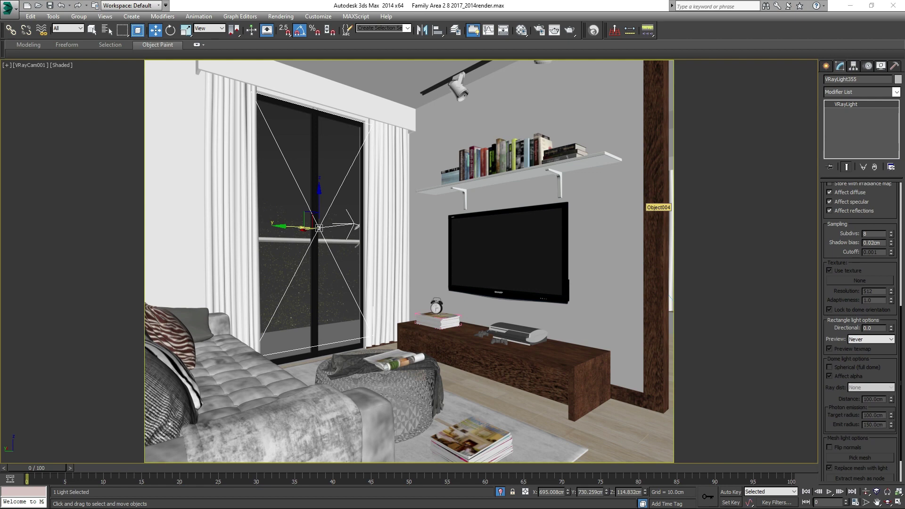
- Open the Render Setup and check the output size width and height in the common parameters
left_click(281, 16)
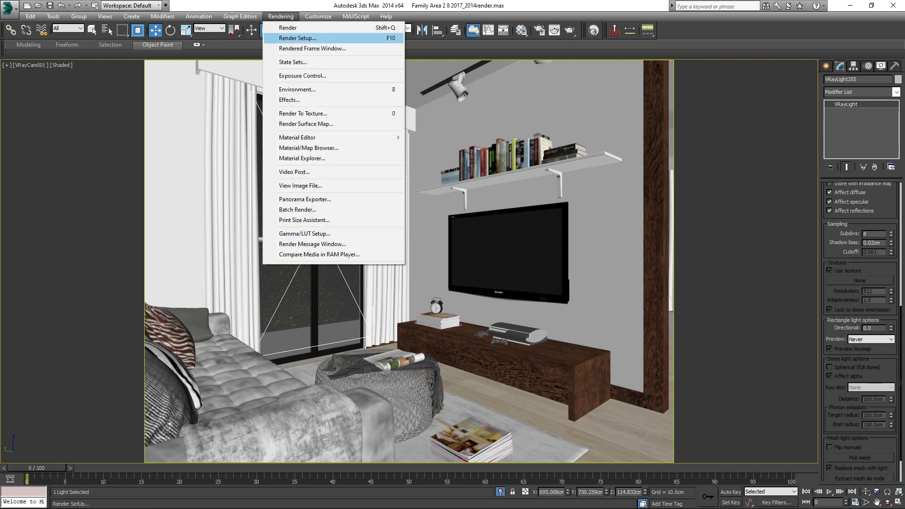
key("F10")
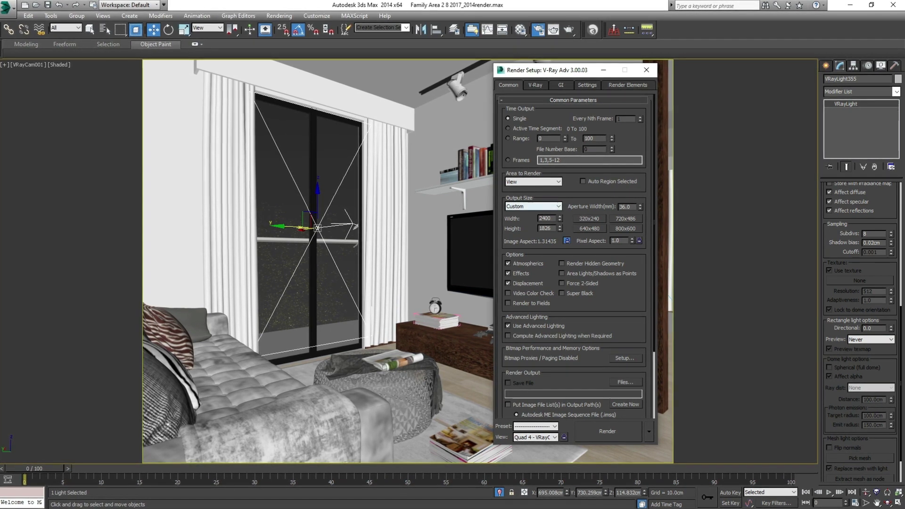
double_click(545, 218)
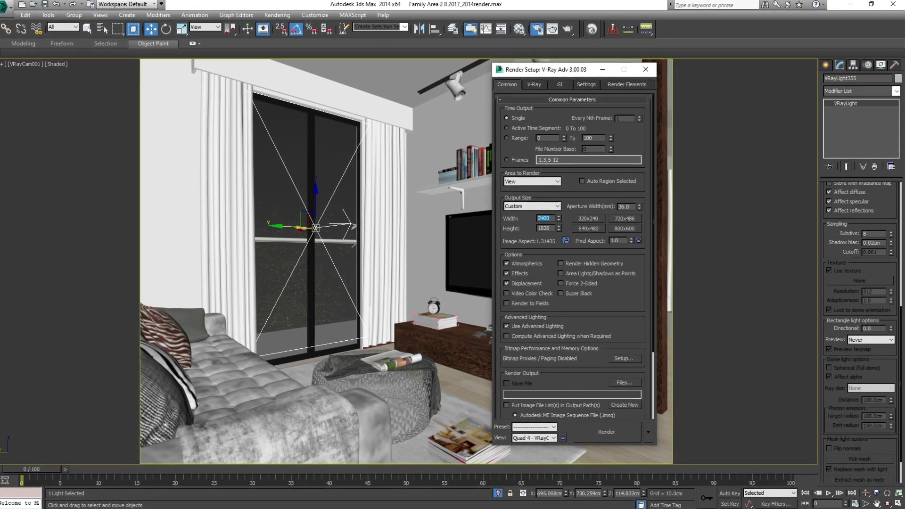
double_click(544, 228)
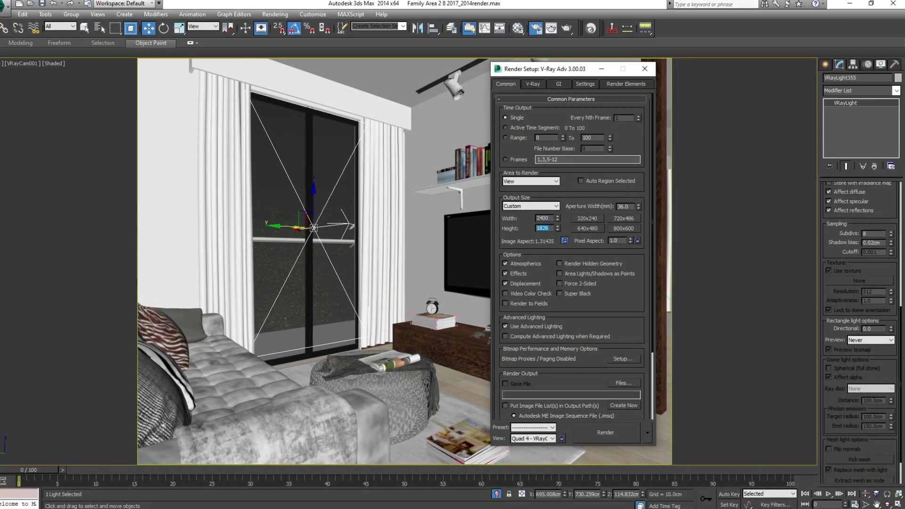
- Review the V-Ray image filter choices and clamp output setting, and choose Exponential as the color mapping type
left_click(532, 84)
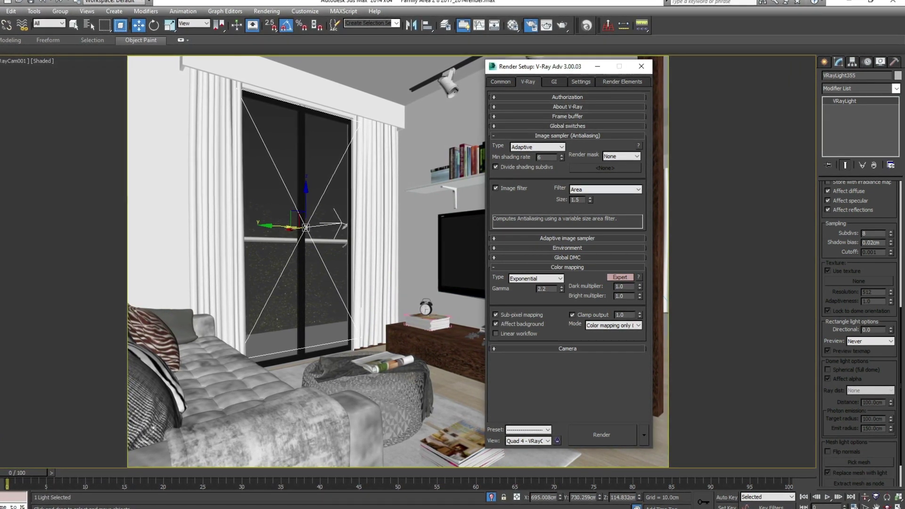
left_click(612, 189)
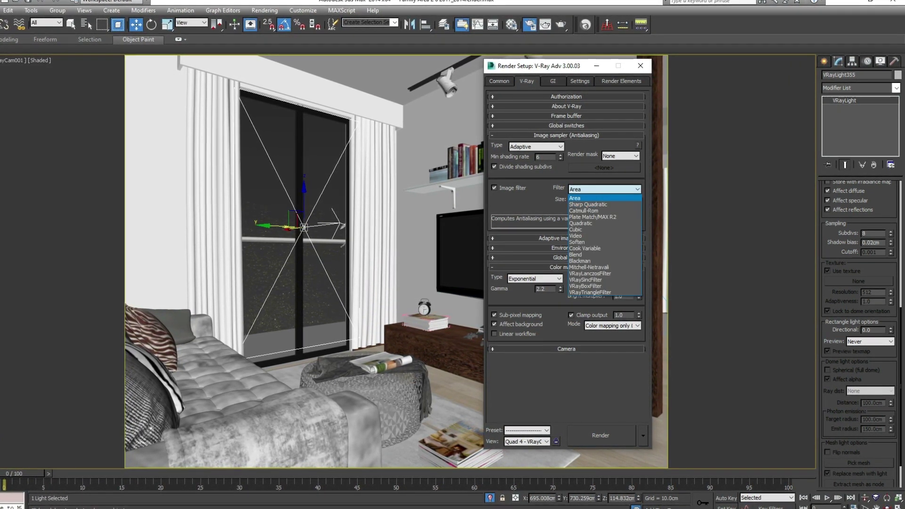
left_click(613, 190)
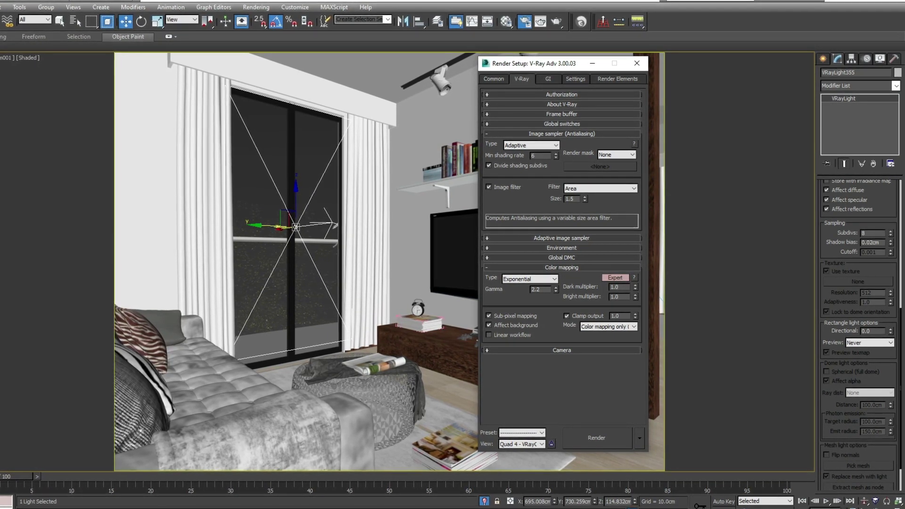
left_click(566, 316)
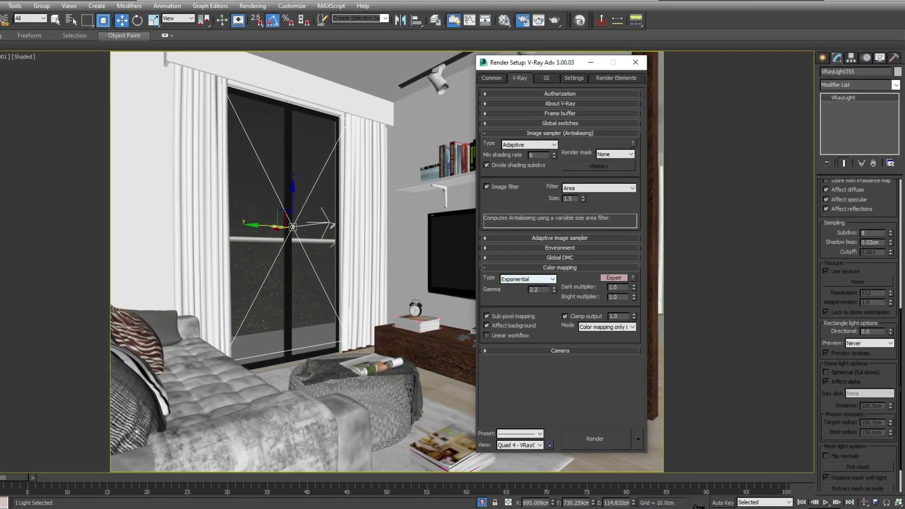
left_click(528, 279)
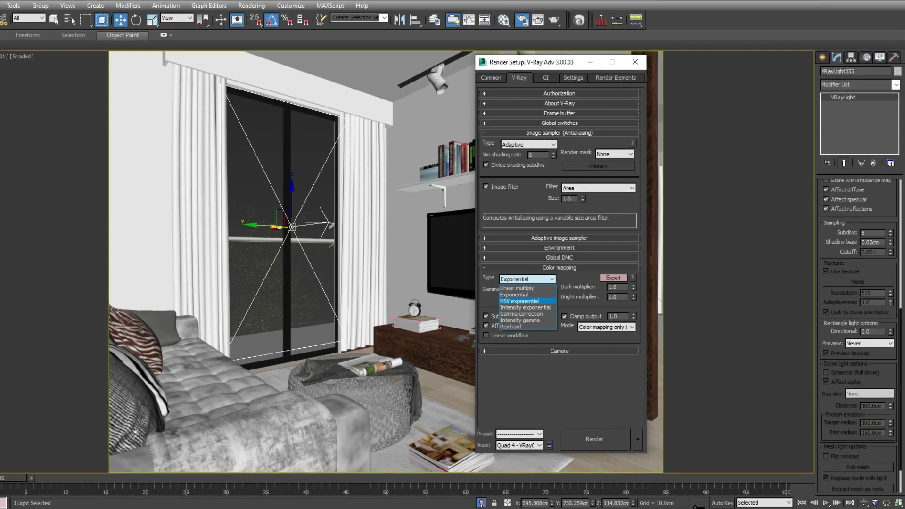
left_click(524, 295)
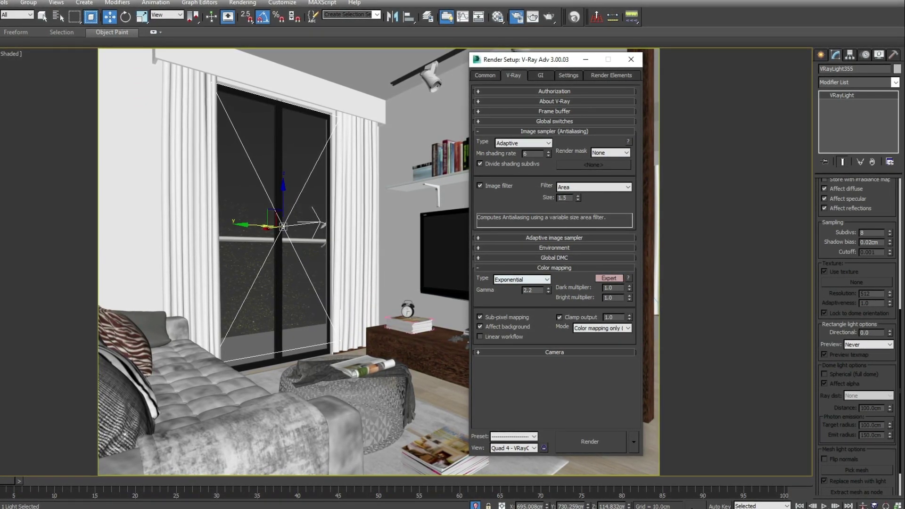
- Review the primary and secondary engines in the global illumination settings
left_click(540, 76)
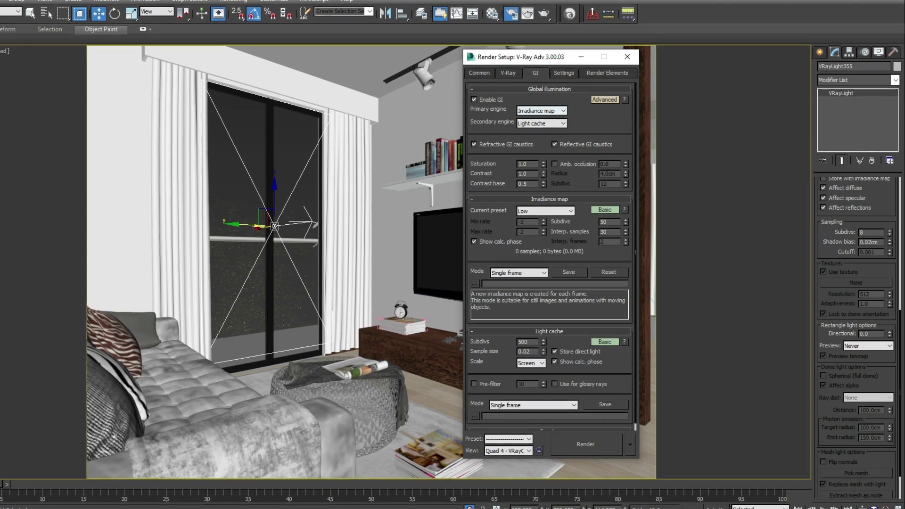
left_click(535, 120)
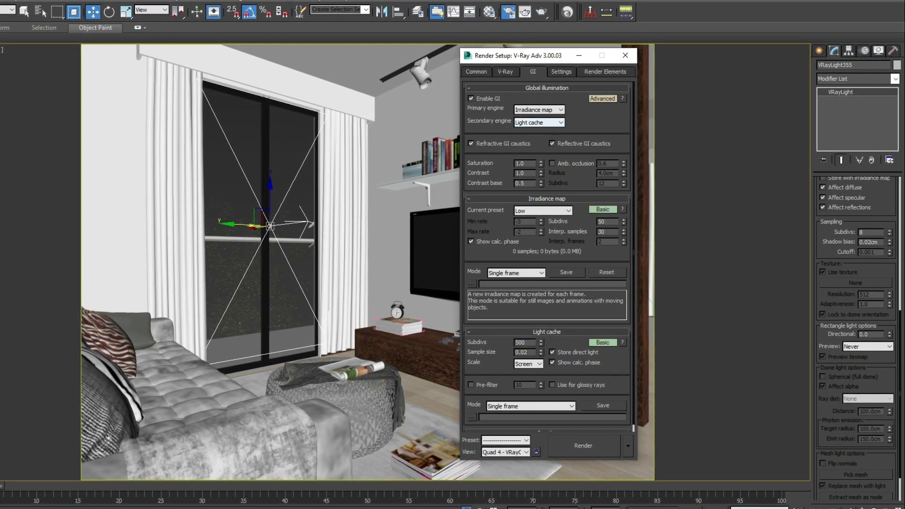
left_click(538, 122)
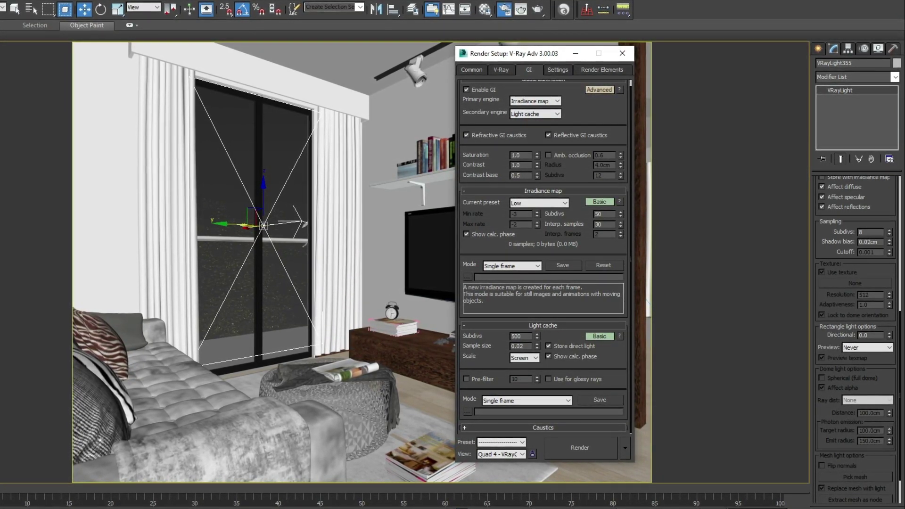
- Set the irradiance map subdivs to 1000 and interpolation samples to 50, and the light cache subdivs to 1000
double_click(598, 214)
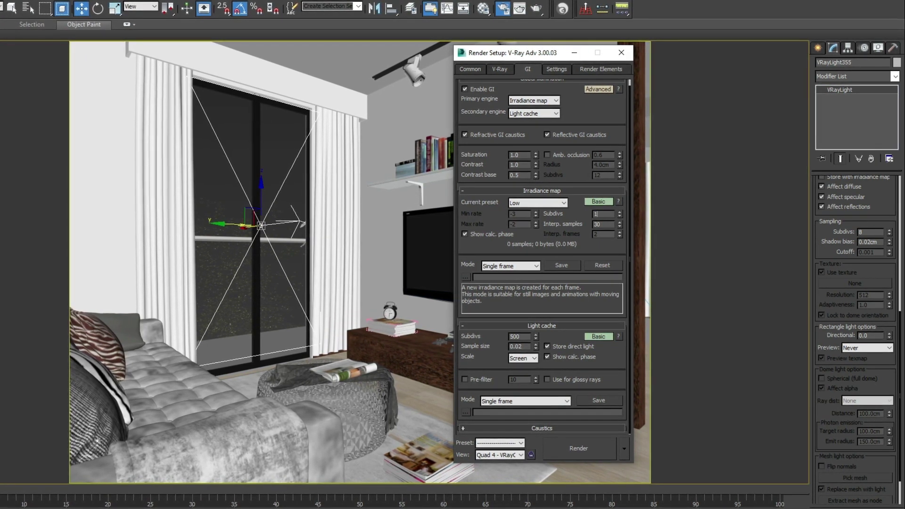
type("1000")
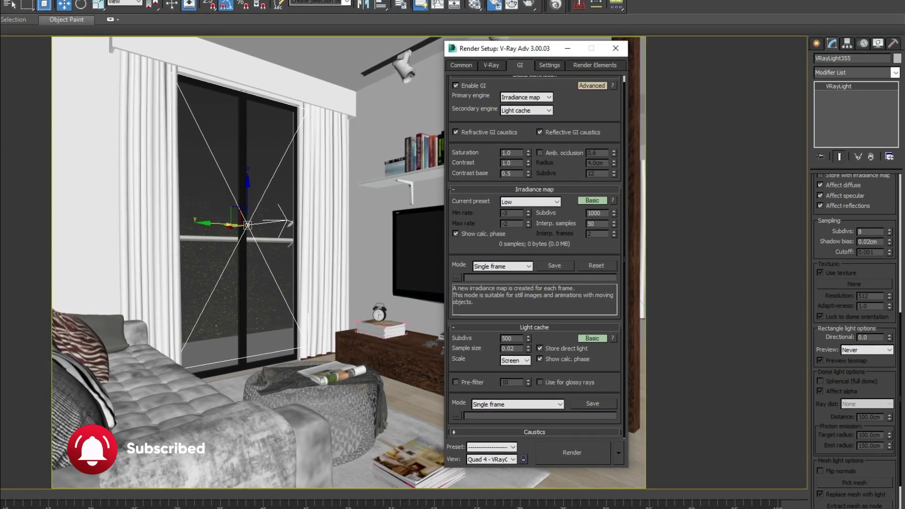
key("Return")
type("1")
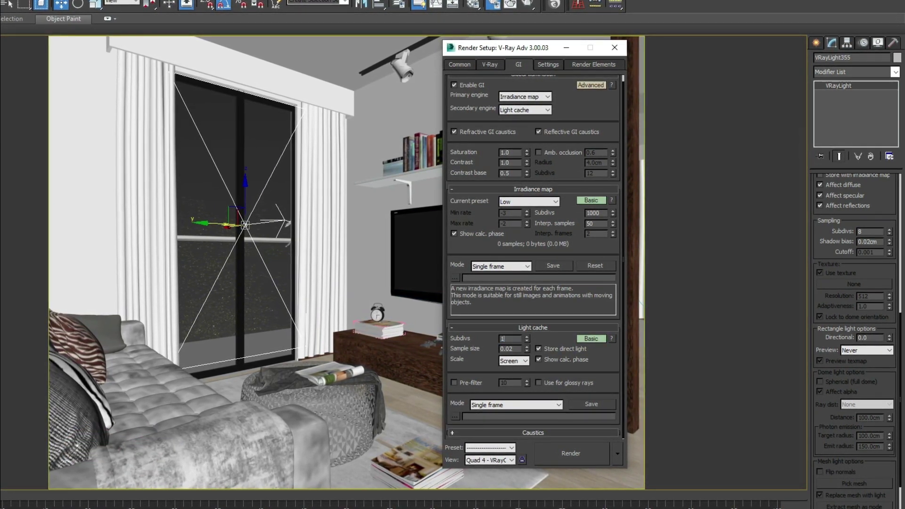
type("000")
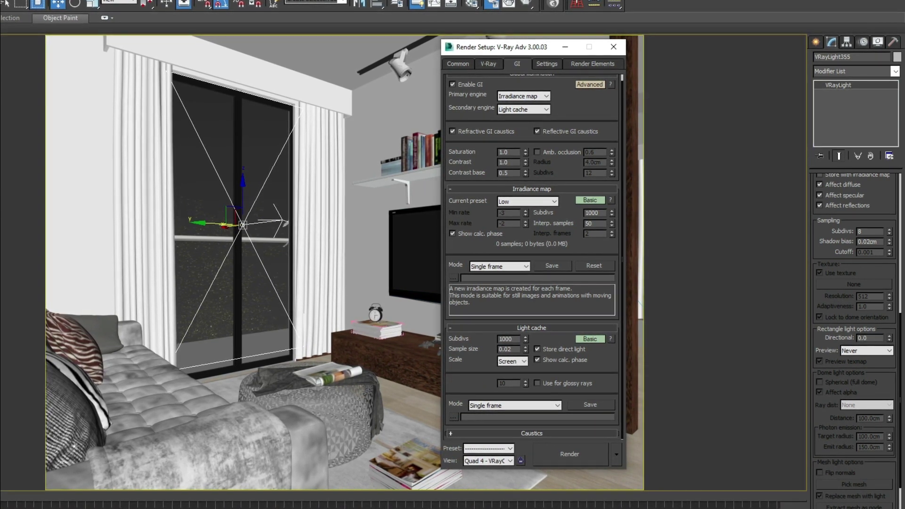
- Check the V-Ray system settings and delete all existing render elements from the render elements list
left_click(546, 63)
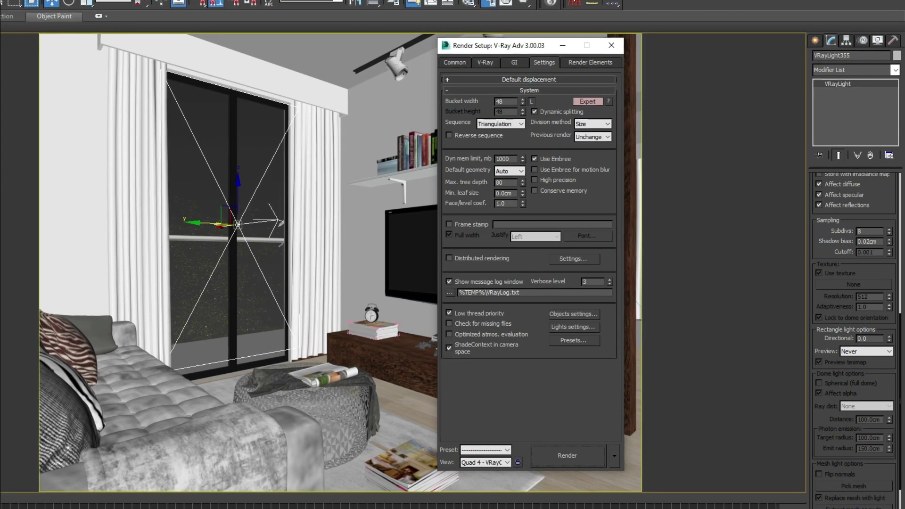
left_click(591, 63)
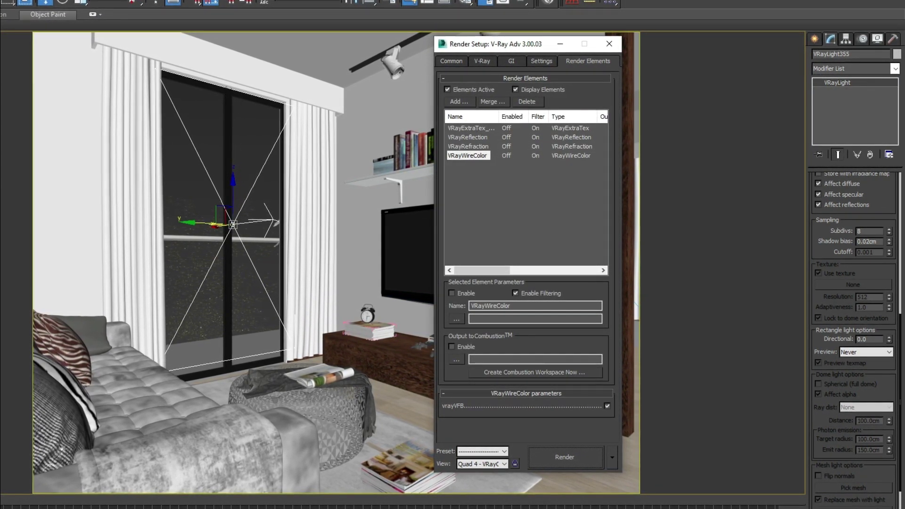
left_click(470, 128)
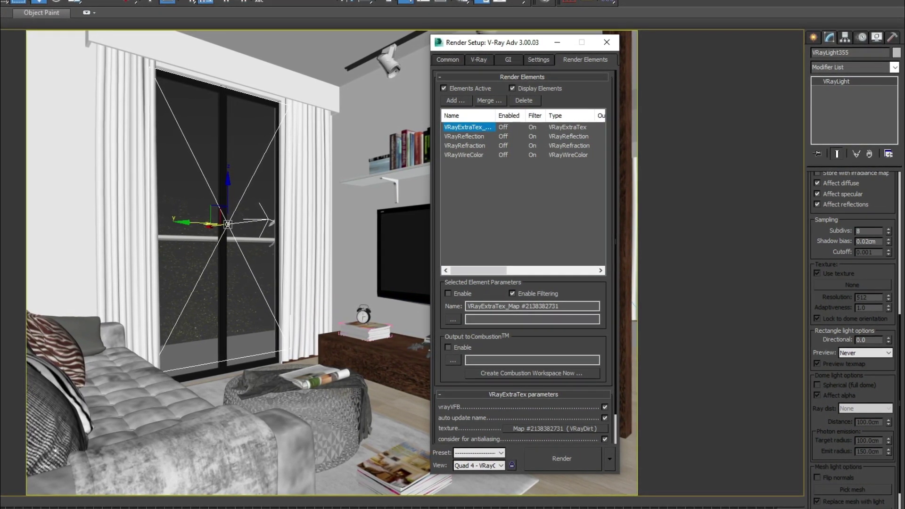
left_click_drag(480, 181, 461, 126)
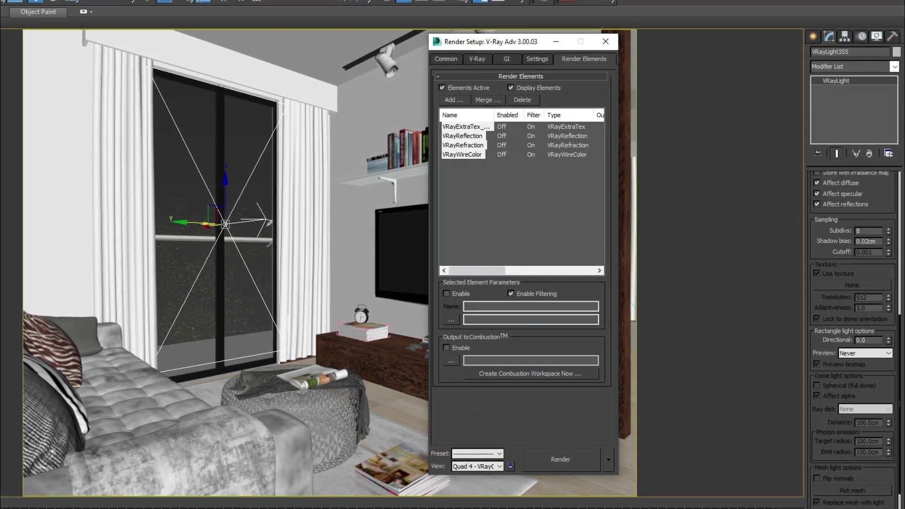
left_click(523, 101)
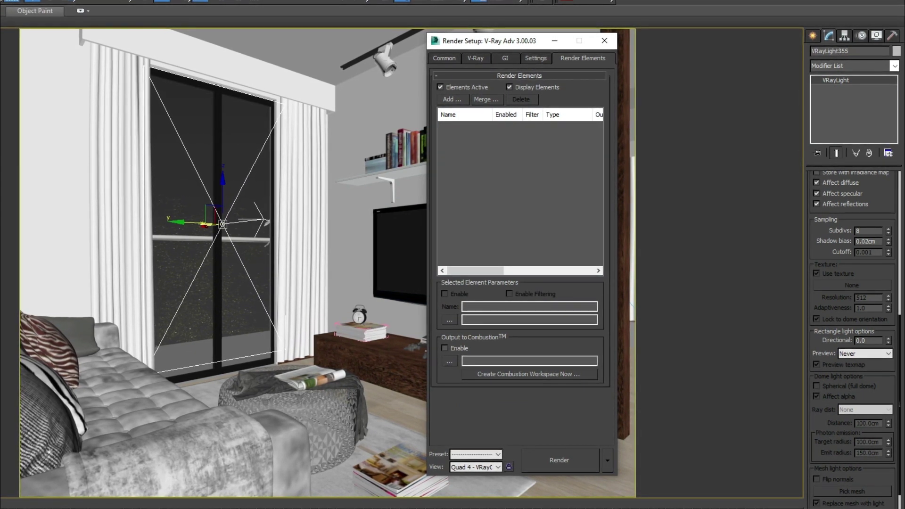
- Add the VRayExtraTex, VRayReflection, VRayRefraction and VRayWireColor render elements
left_click(452, 99)
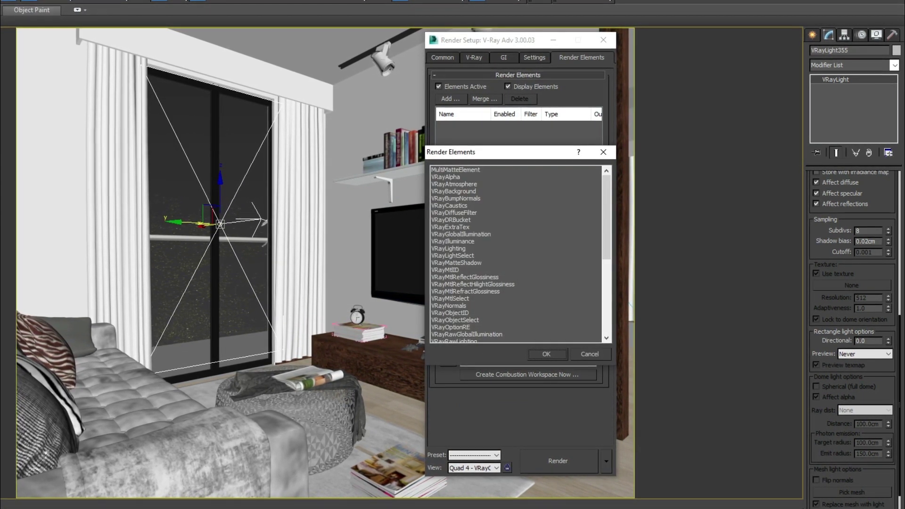
left_click_drag(506, 153, 520, 92)
left_click(476, 175)
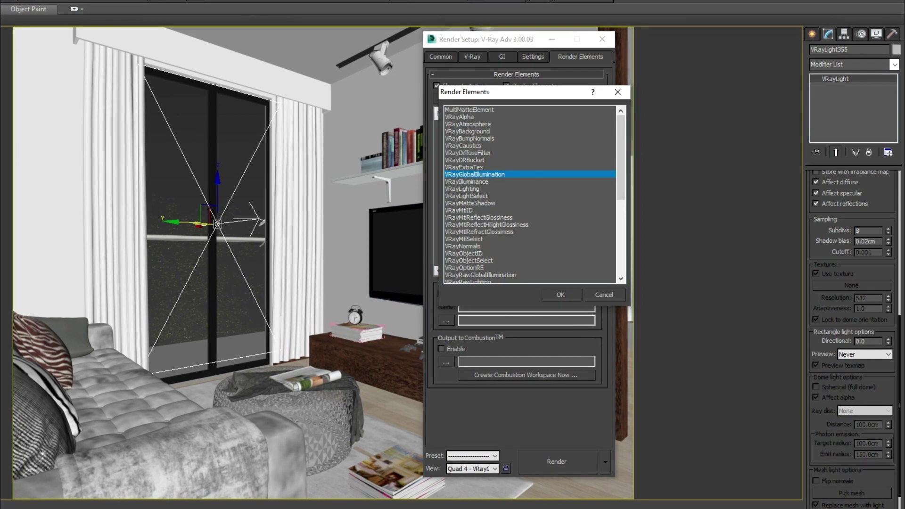
left_click(474, 167)
left_click_drag(620, 153, 620, 229)
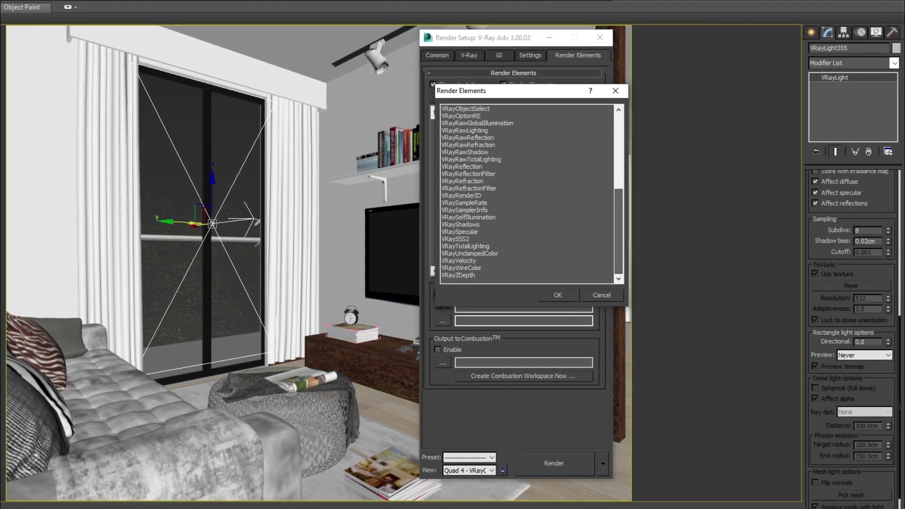
left_click(466, 268)
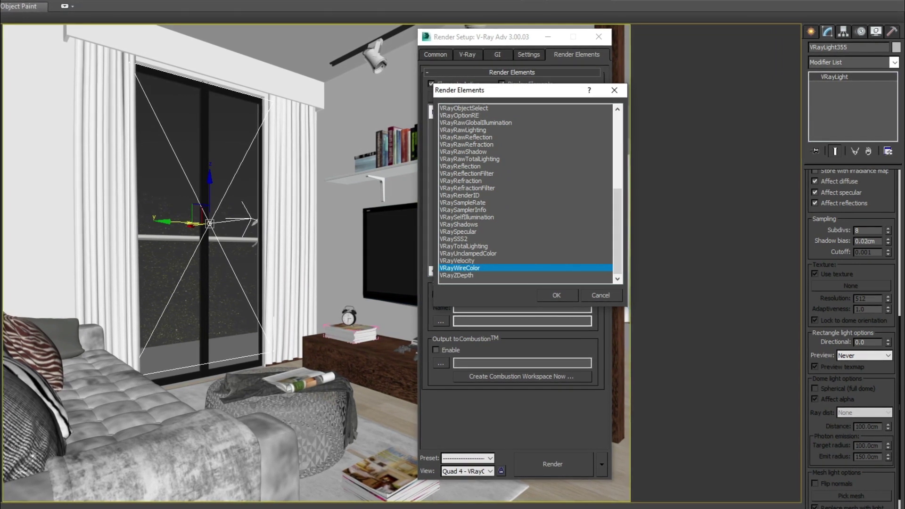
left_click(459, 166, "ctrl")
left_click(460, 180, "ctrl")
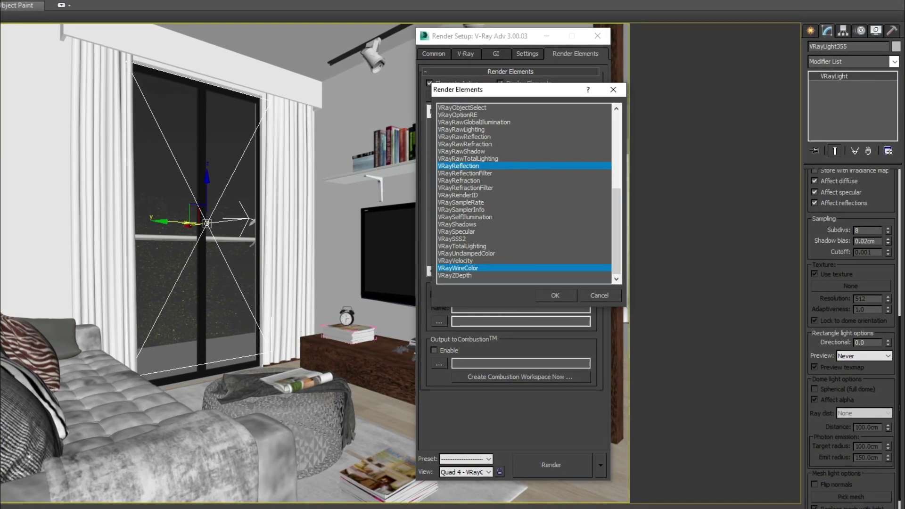
key("Return")
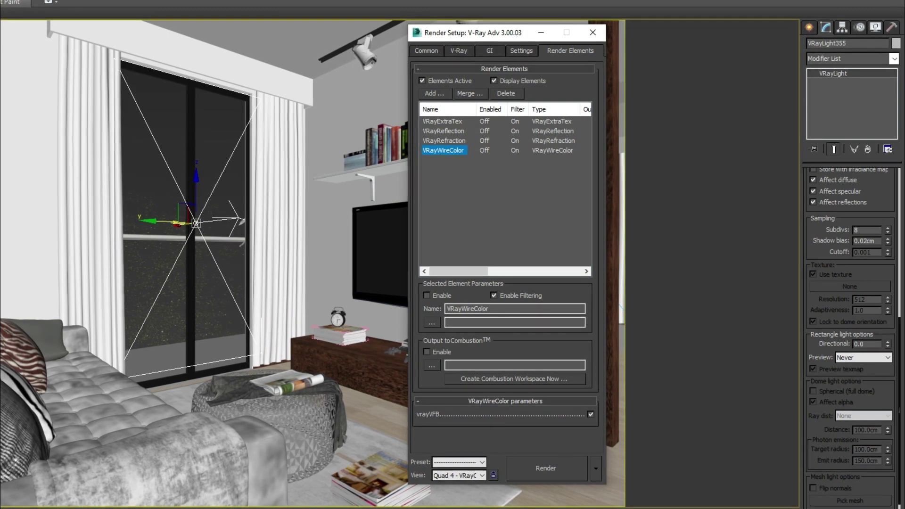
- Assign a VRayDirt map as the texture of the VRayExtraTex render element and close the render setup
left_click(441, 122)
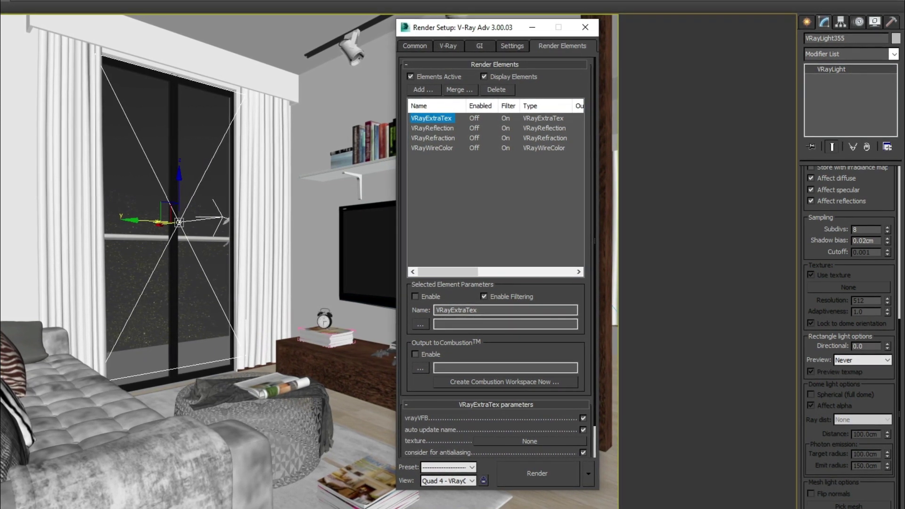
mouse_move(495, 397)
left_mouse_down()
mouse_move(495, 363)
mouse_move(495, 394)
left_mouse_up()
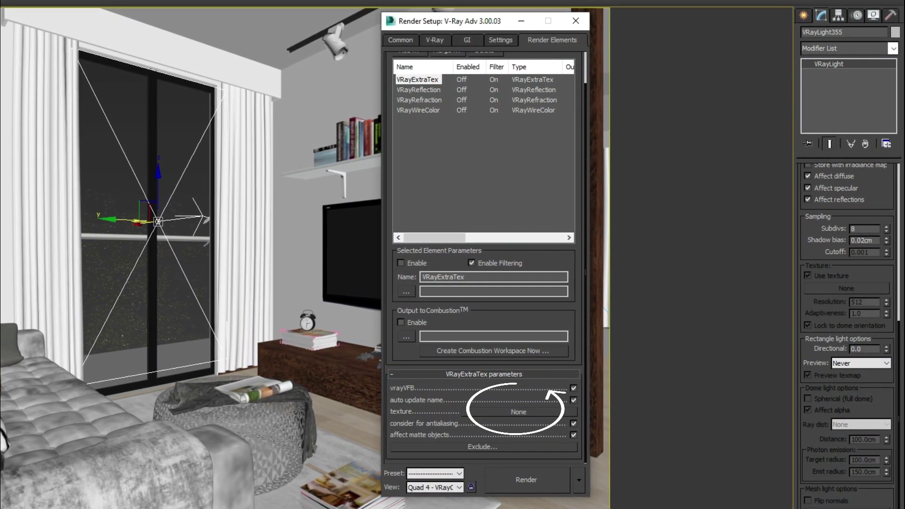
left_click(518, 411)
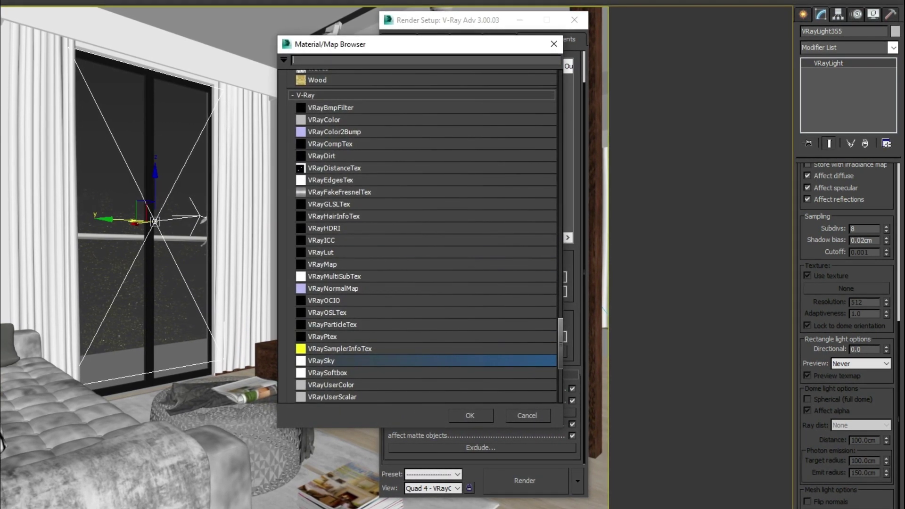
scroll(419, 236, "up", 3)
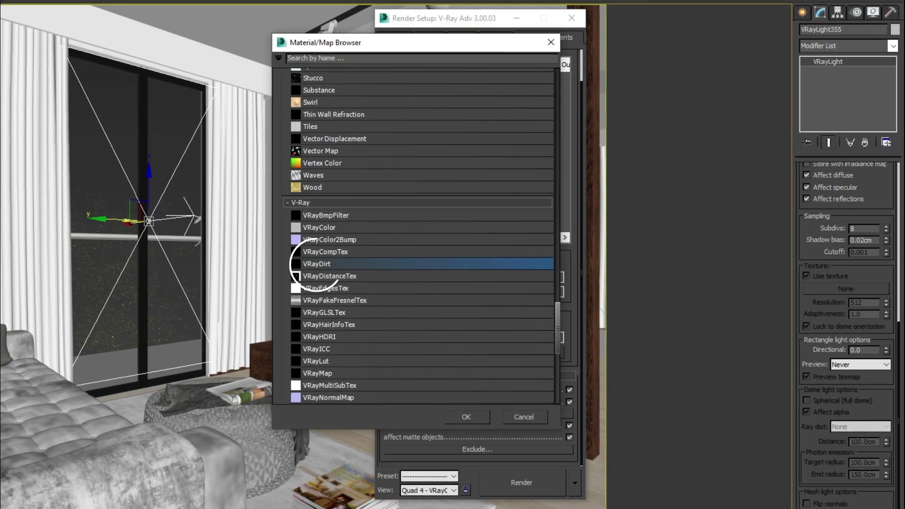
double_click(315, 264)
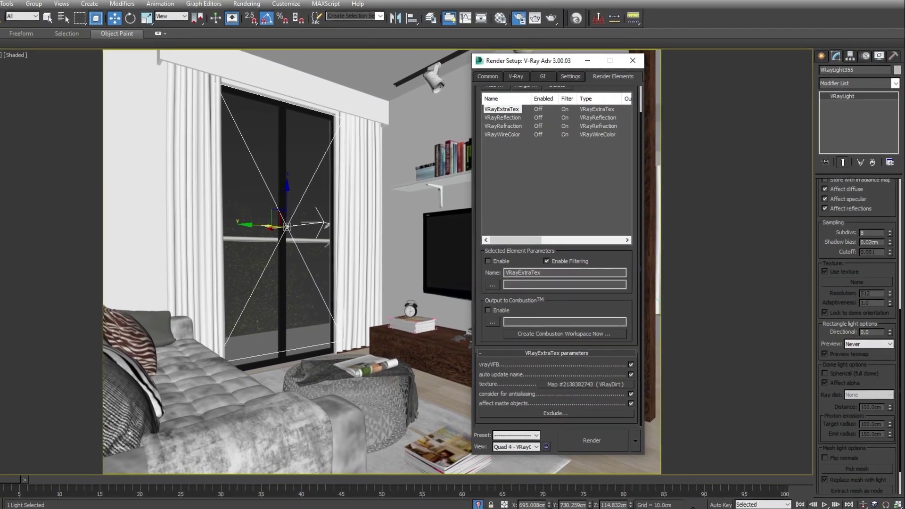
left_click(632, 60)
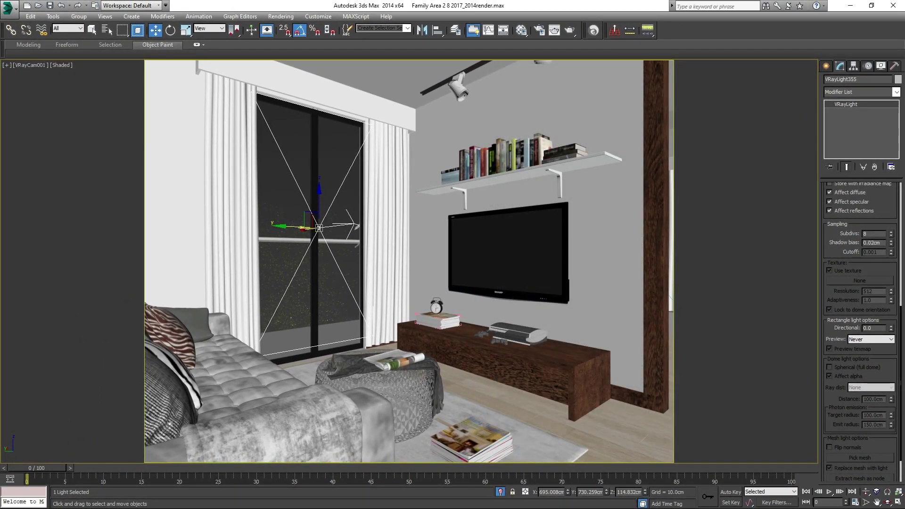
- Open the V-Ray frame buffer and place its color corrections window beside it
left_click(586, 109)
right_click(587, 109)
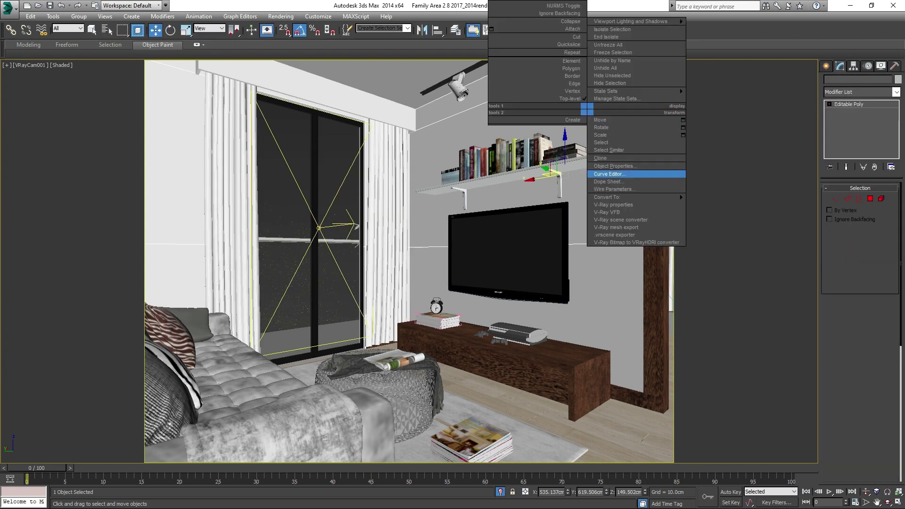
left_click(607, 212)
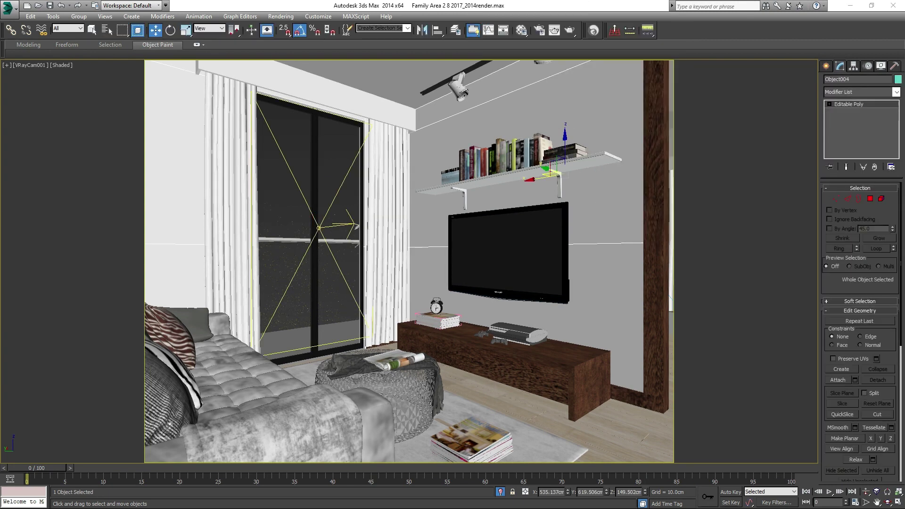
left_click_drag(502, 125, 494, 93)
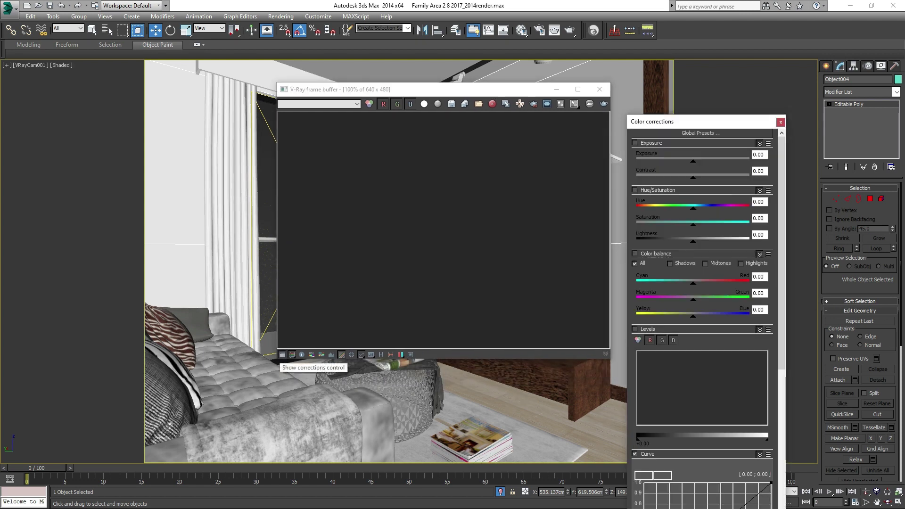
left_click_drag(719, 125, 729, 71)
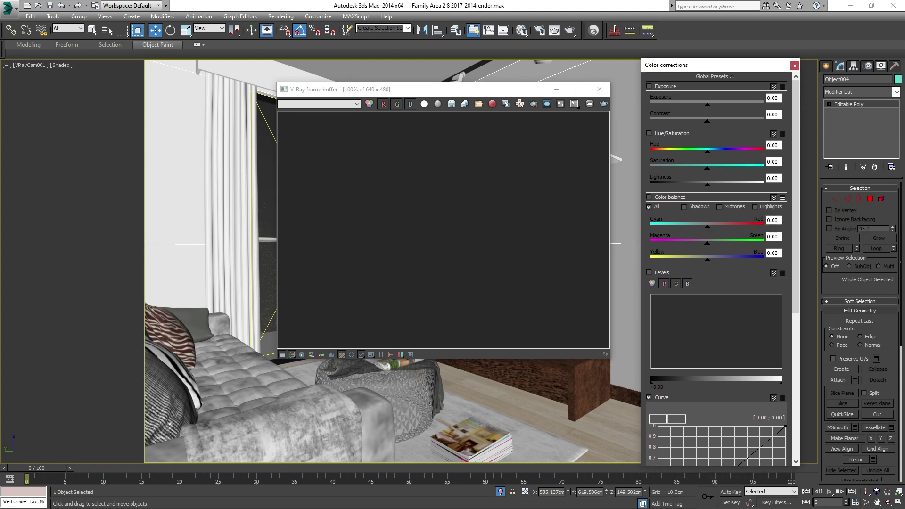
- Collapse the Levels, Color balance, Hue/Saturation and Exposure sections of the color corrections so the Curve section has room
left_click(773, 273)
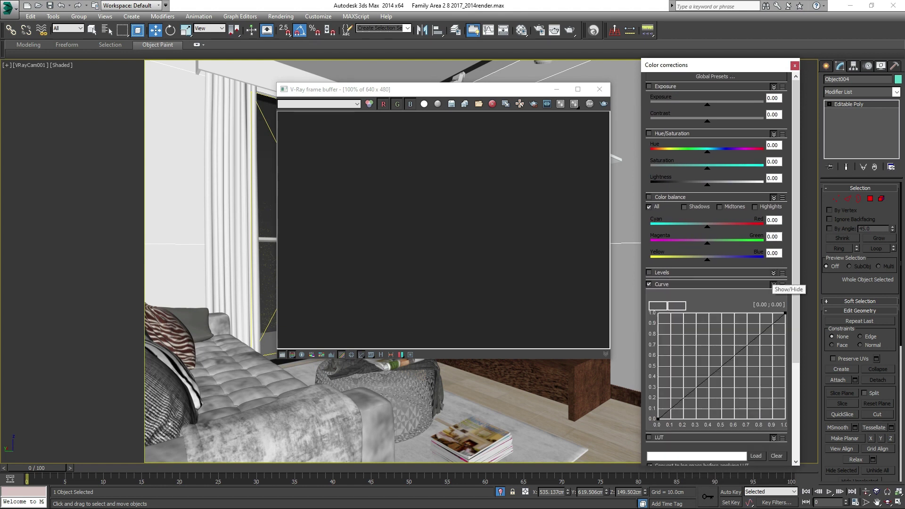
left_click(773, 197)
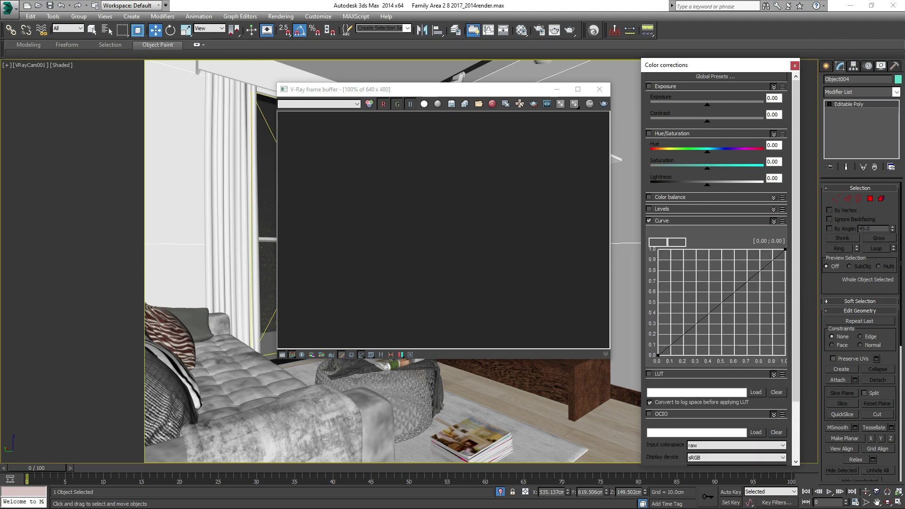
left_click(774, 134)
left_click(773, 87)
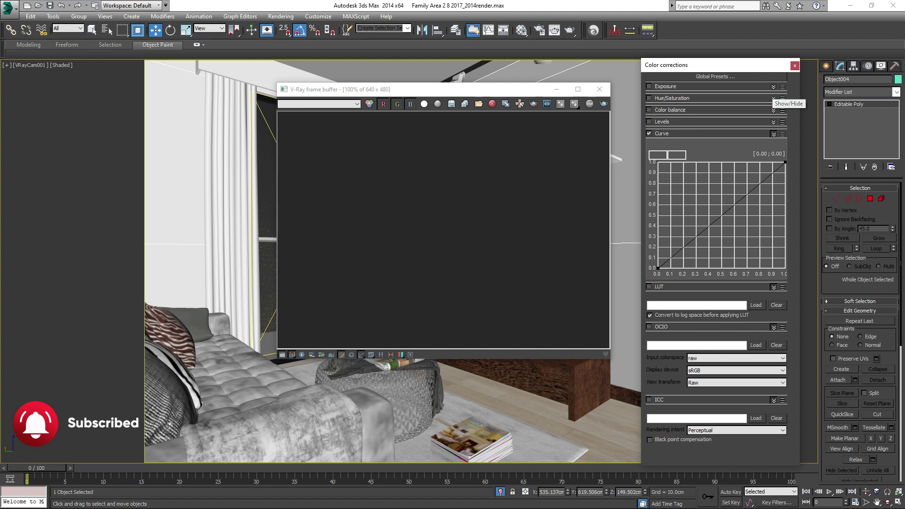
left_click_drag(735, 65, 737, 45)
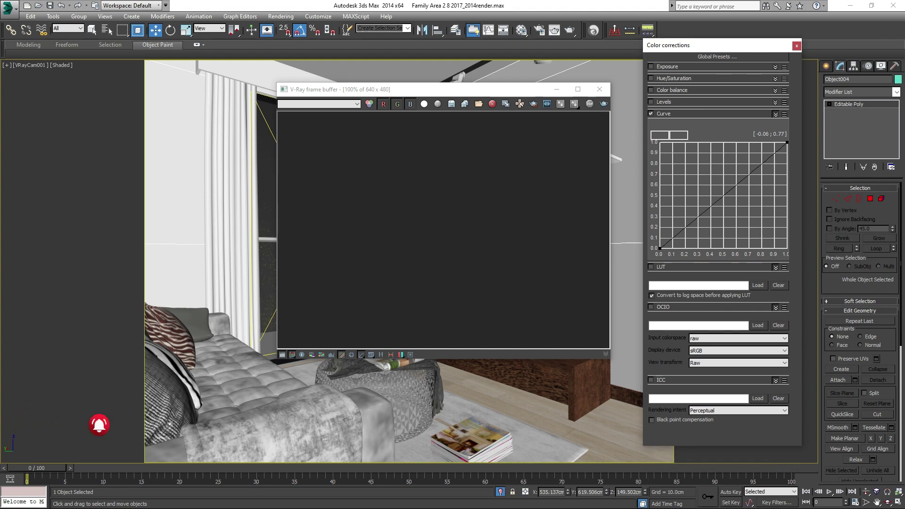
- Render the camera view in the V-Ray frame buffer and show the color corrections beside the rendered image
left_click(603, 104)
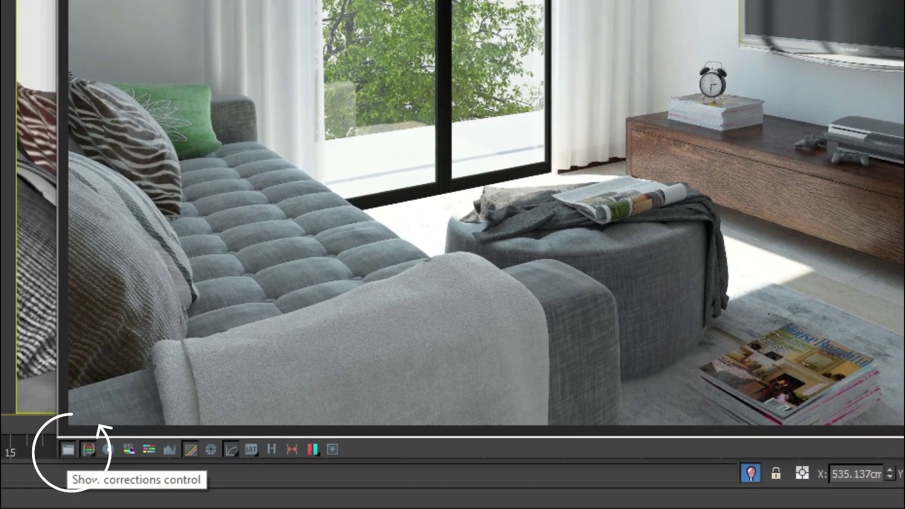
left_click(68, 449)
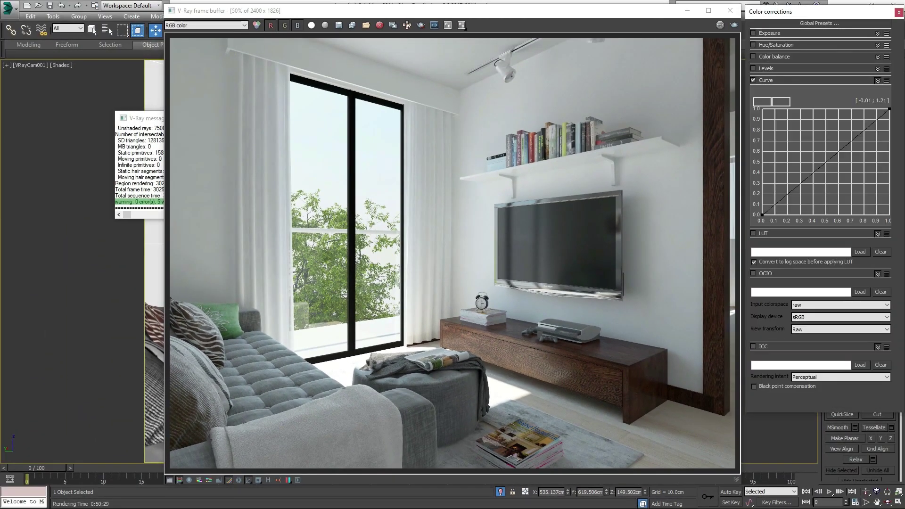
left_click_drag(815, 11, 810, 13)
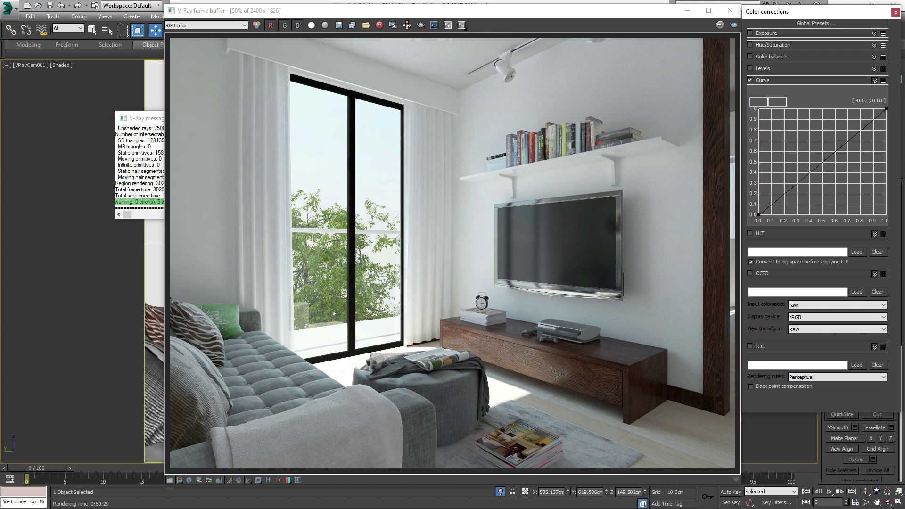
- Convert the upper end point of the color correction curve to Bezier and raise its handle to brighten the highlights
left_click(886, 109)
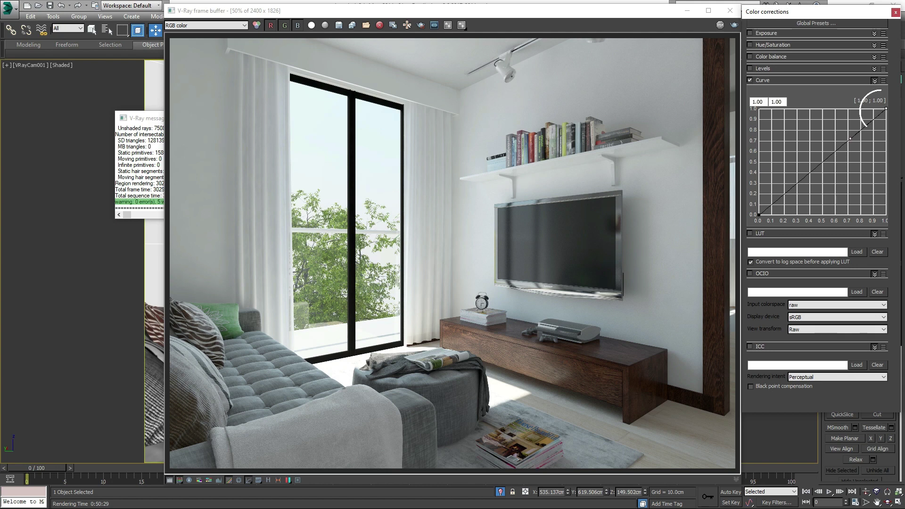
right_click(885, 109)
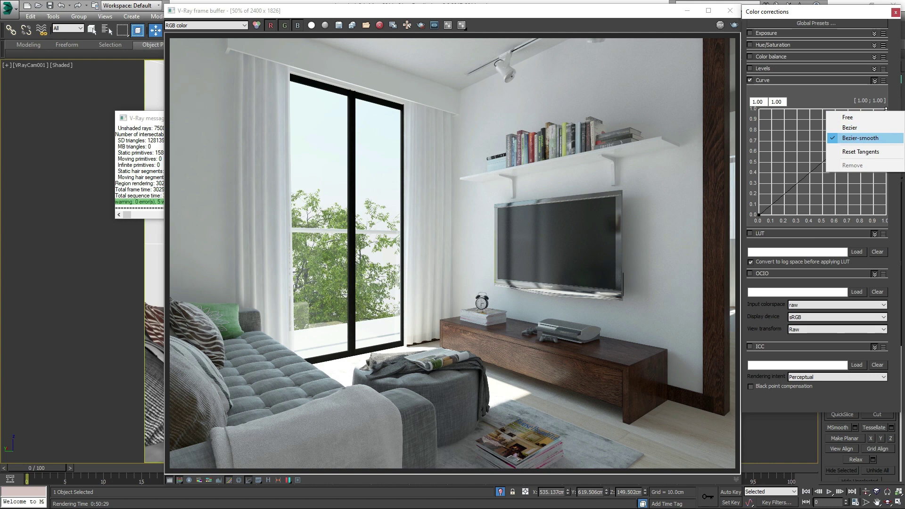
left_click(852, 129)
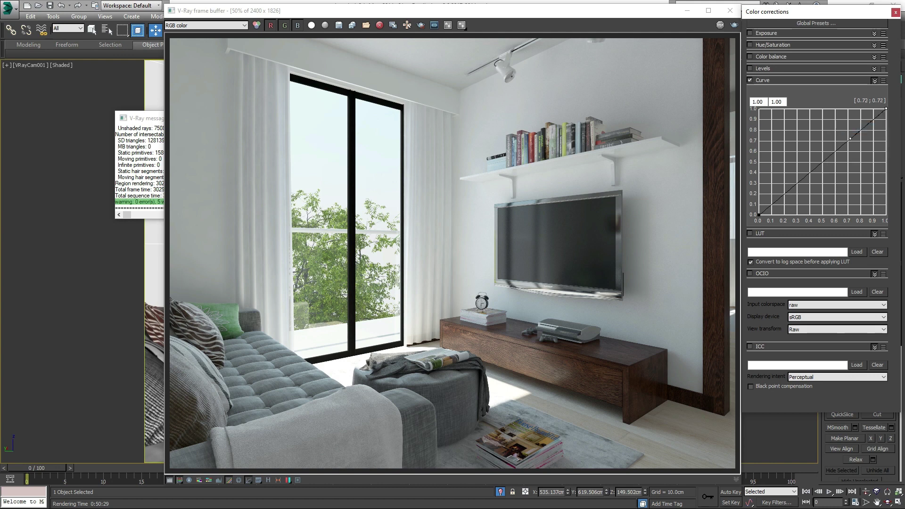
left_click_drag(849, 138, 835, 124)
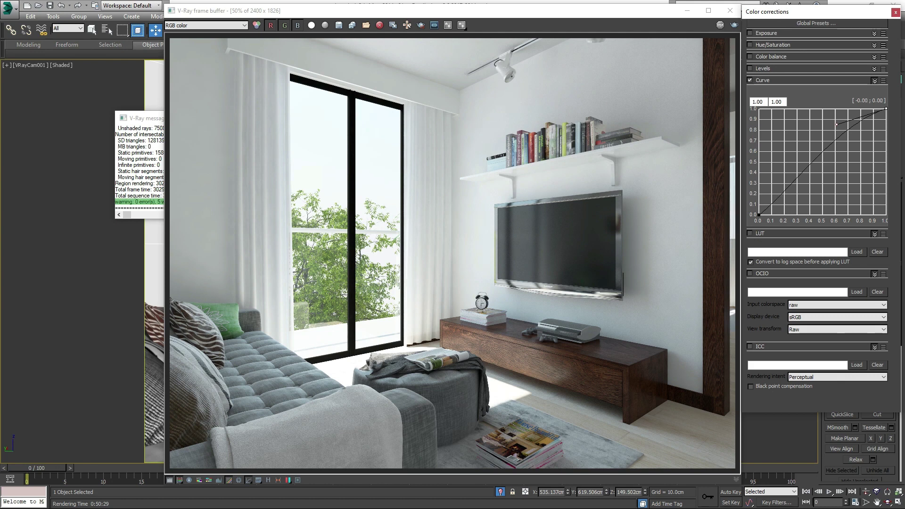
- Convert the lower end point of the curve to Bezier and lower its handle to deepen the shadows
left_click(759, 215)
right_click(758, 215)
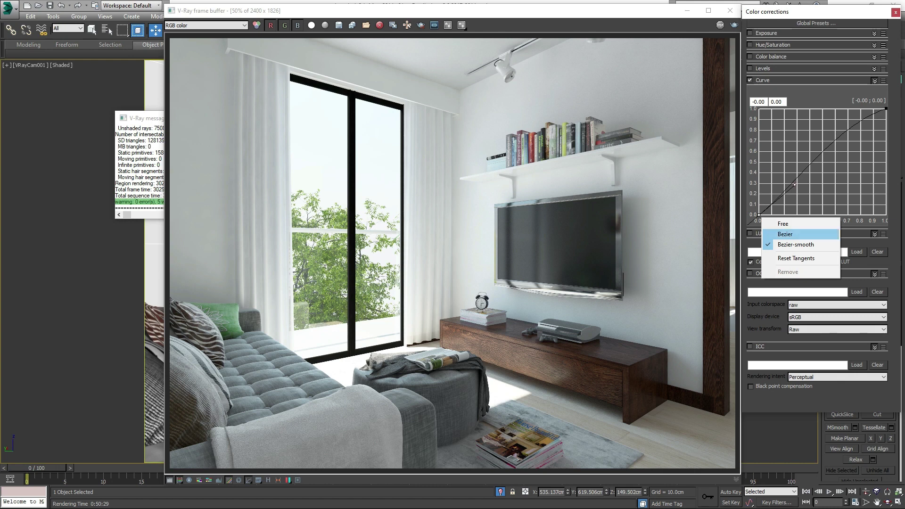
left_click(784, 234)
left_click_drag(794, 184, 793, 196)
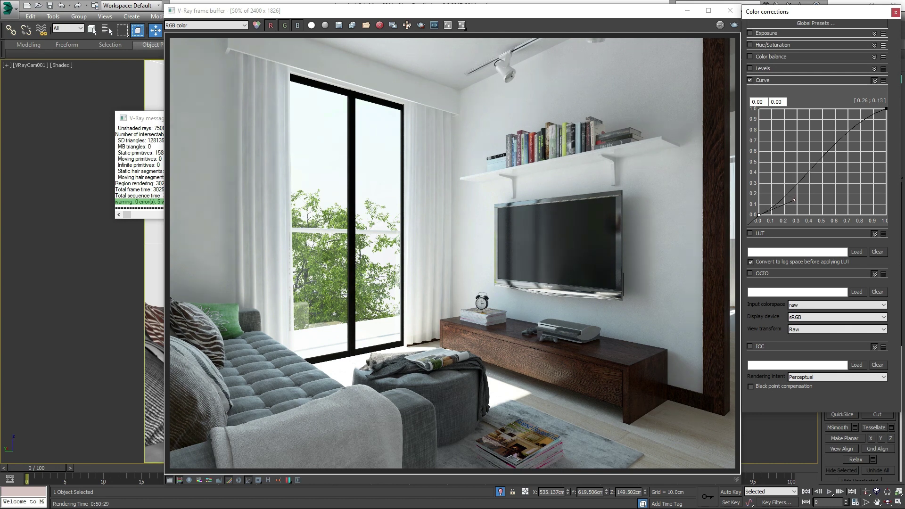
left_click_drag(794, 196, 806, 206)
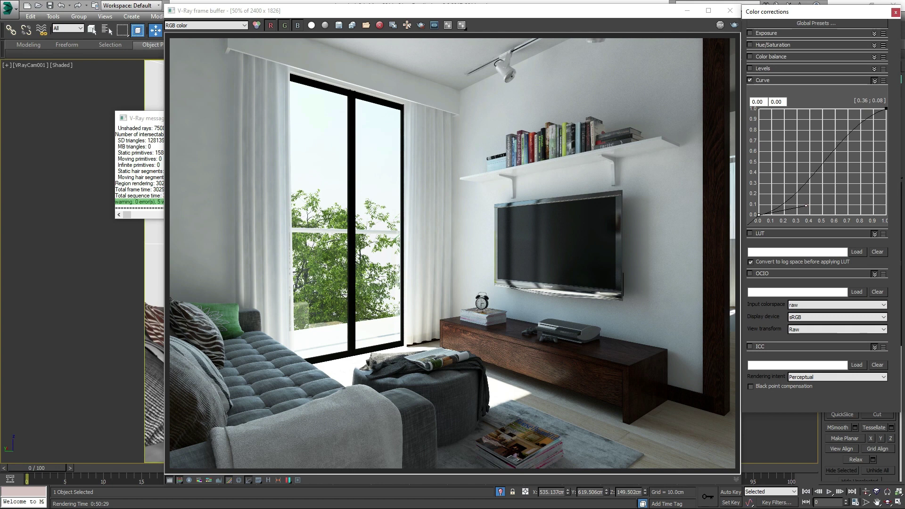
left_click_drag(806, 206, 805, 201)
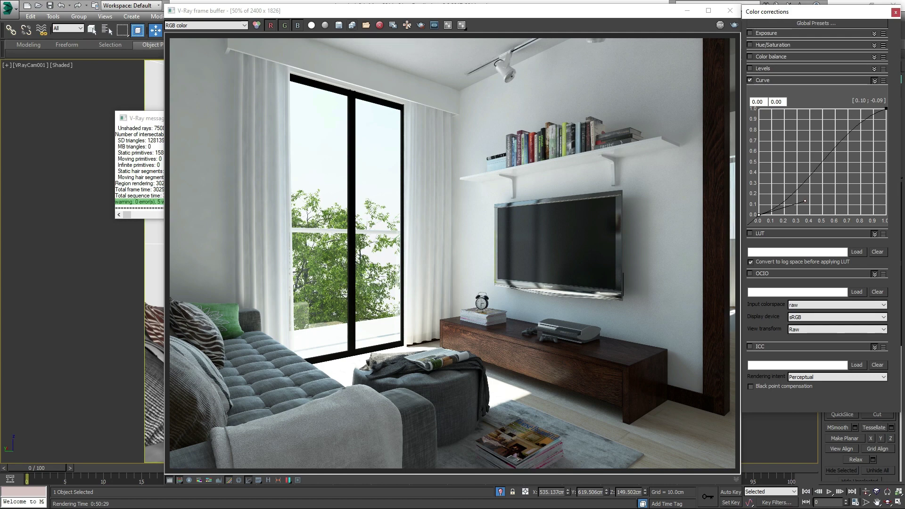
- Start saving all image channels and create and open a folder named RAW inside FAMILY AREA SCENE
left_click(352, 25)
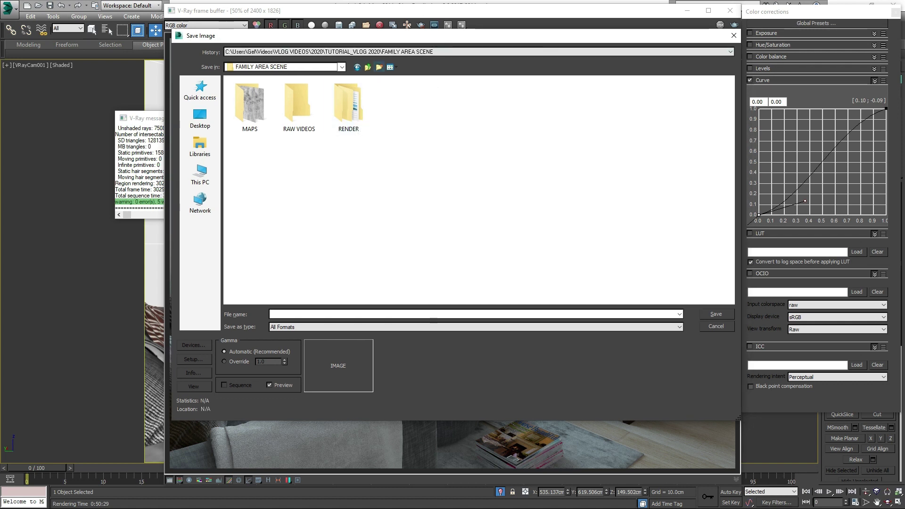
left_click(379, 67)
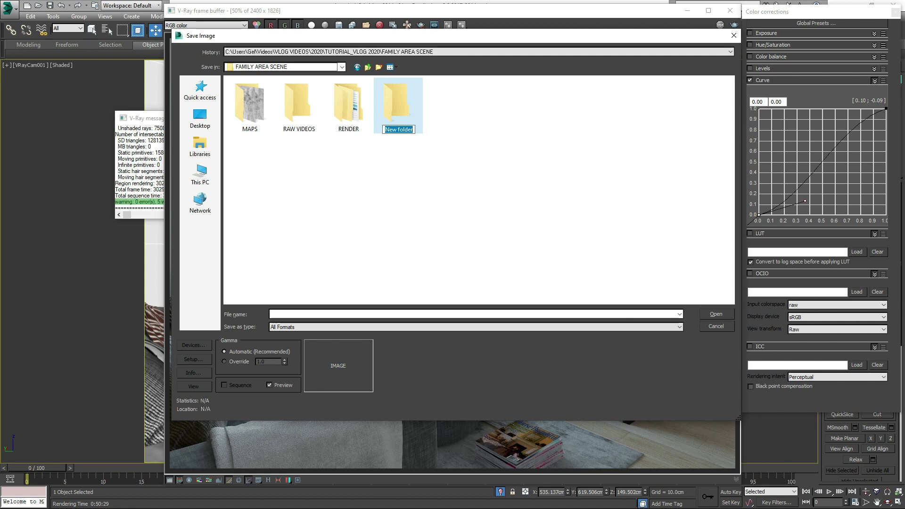
type("rAW")
key("Return")
key("Return")
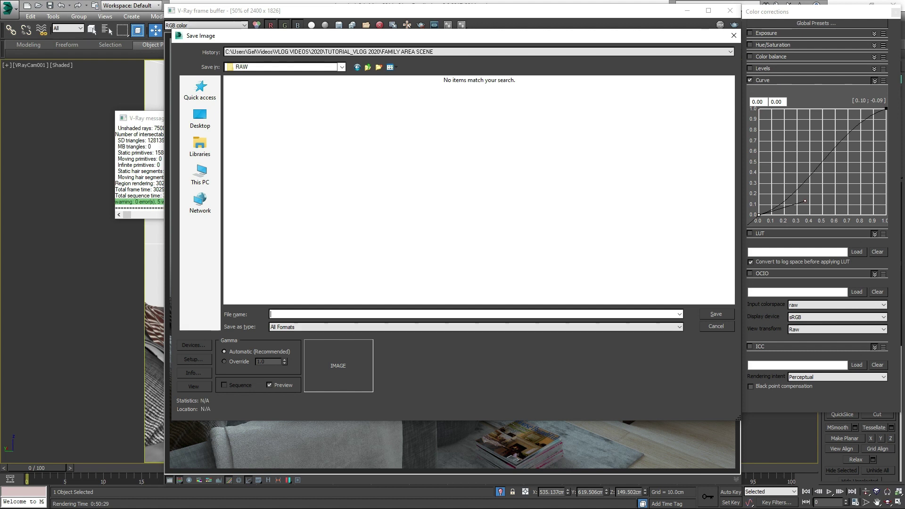
- Save the render as FAMILY AREA in Targa format with gamma override 2.2, accepting the 32-bit compressed image options
type("FAMILY")
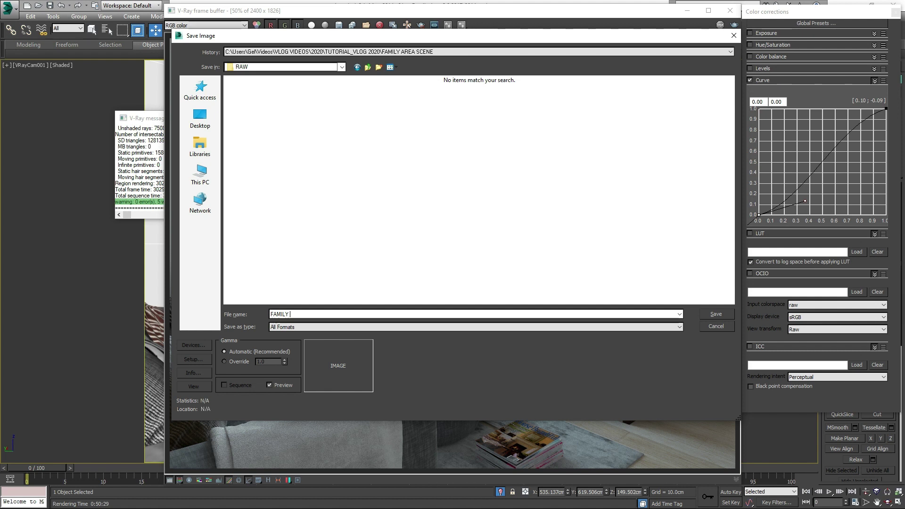
type(" AREA")
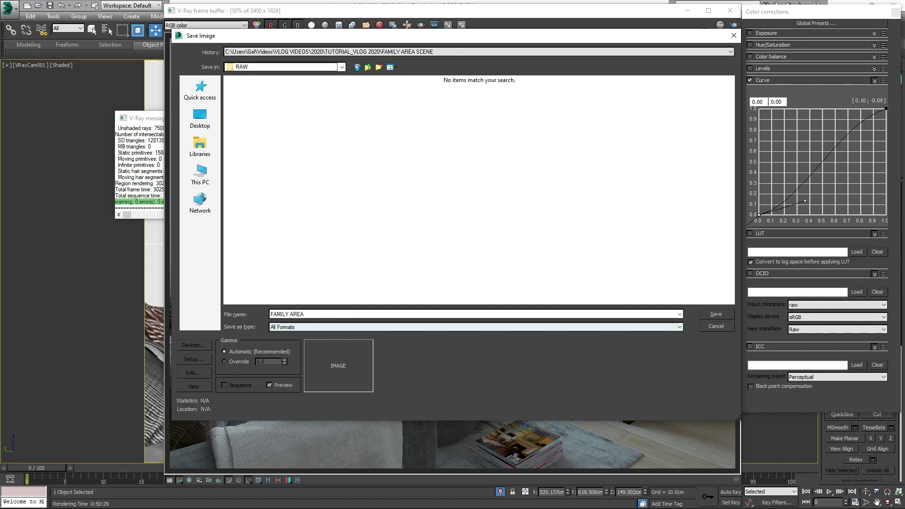
left_click(476, 326)
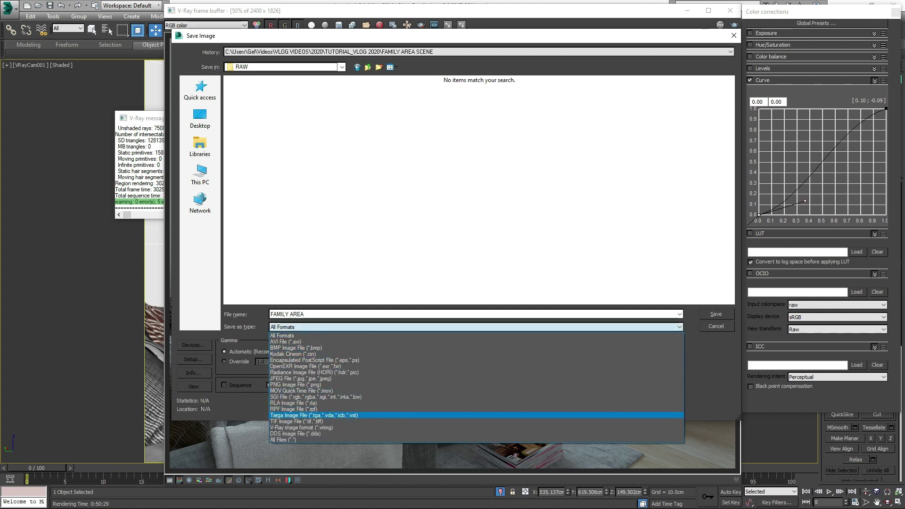
key("Return")
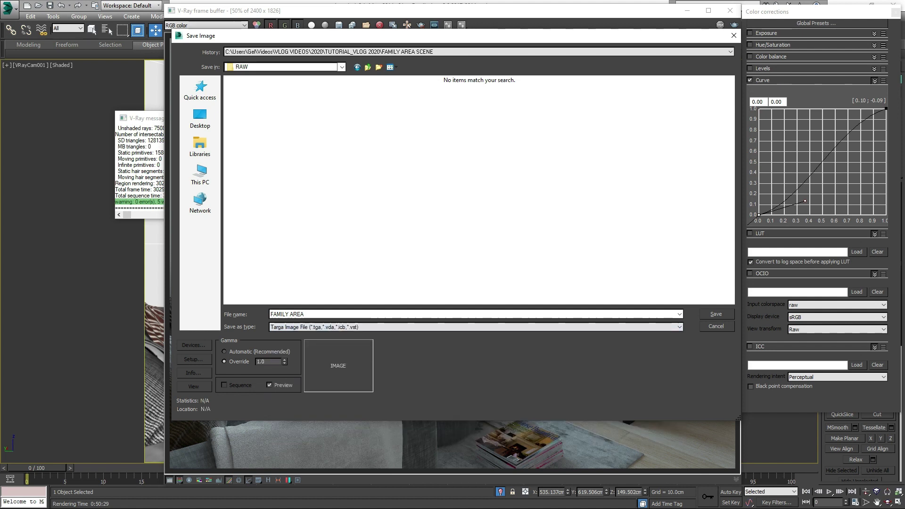
double_click(264, 361)
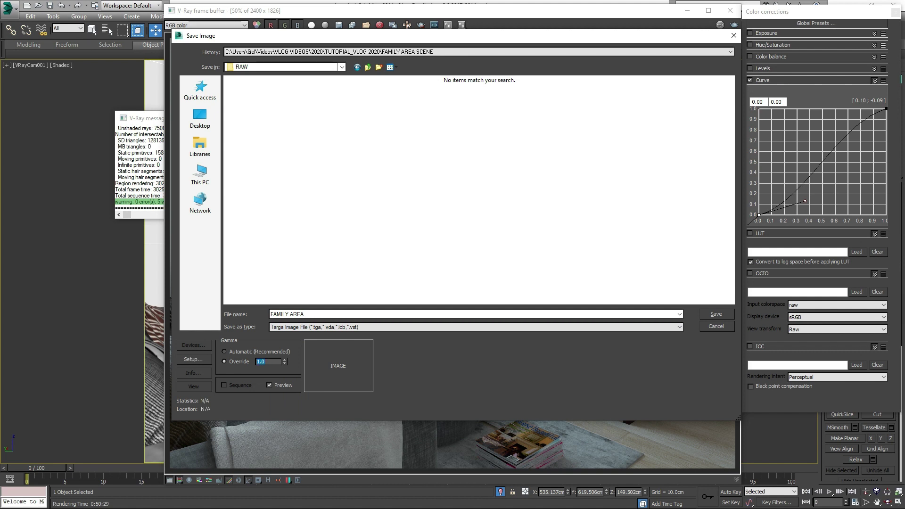
type("2.2")
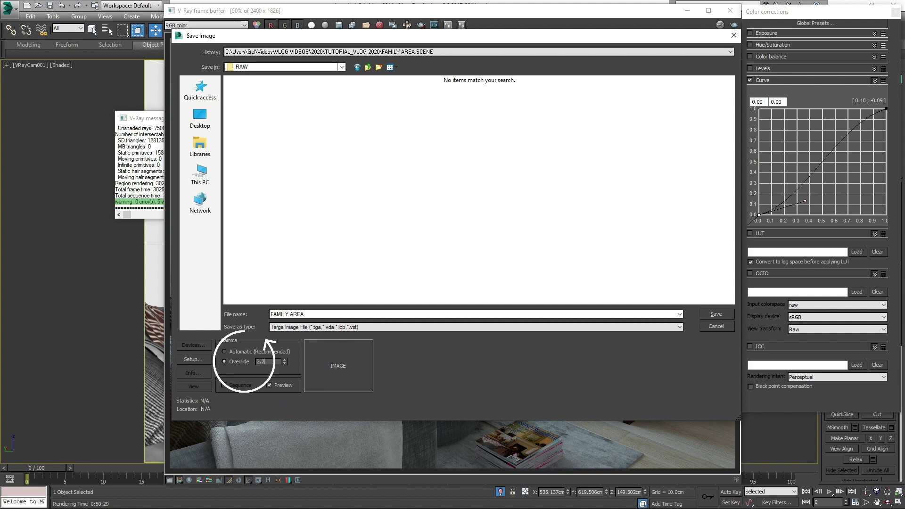
left_click(715, 314)
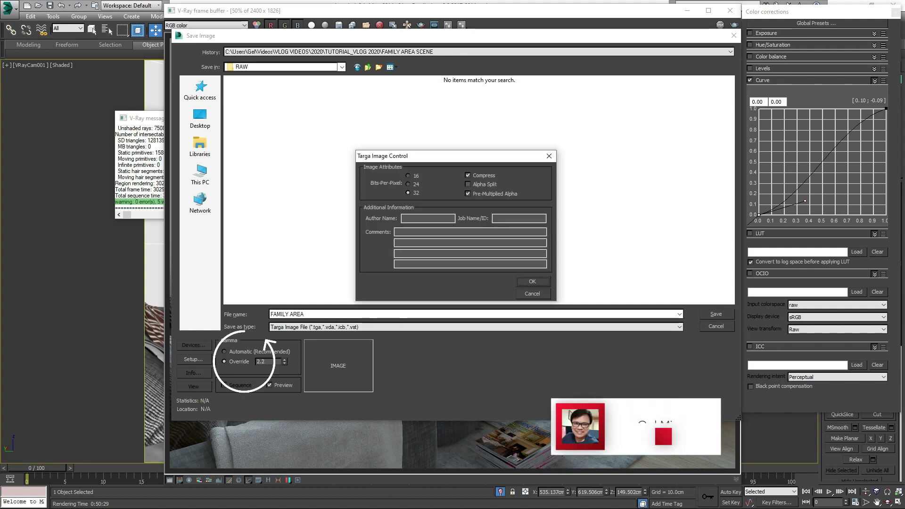
key("Return")
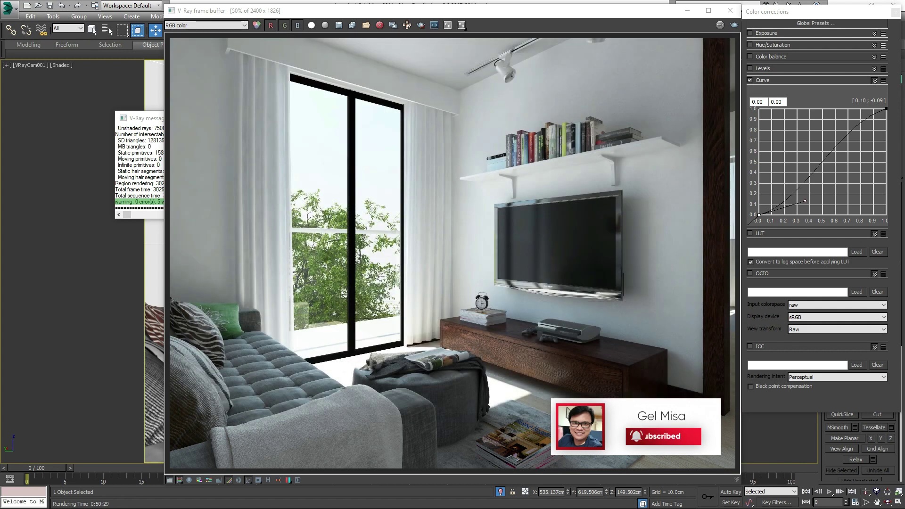